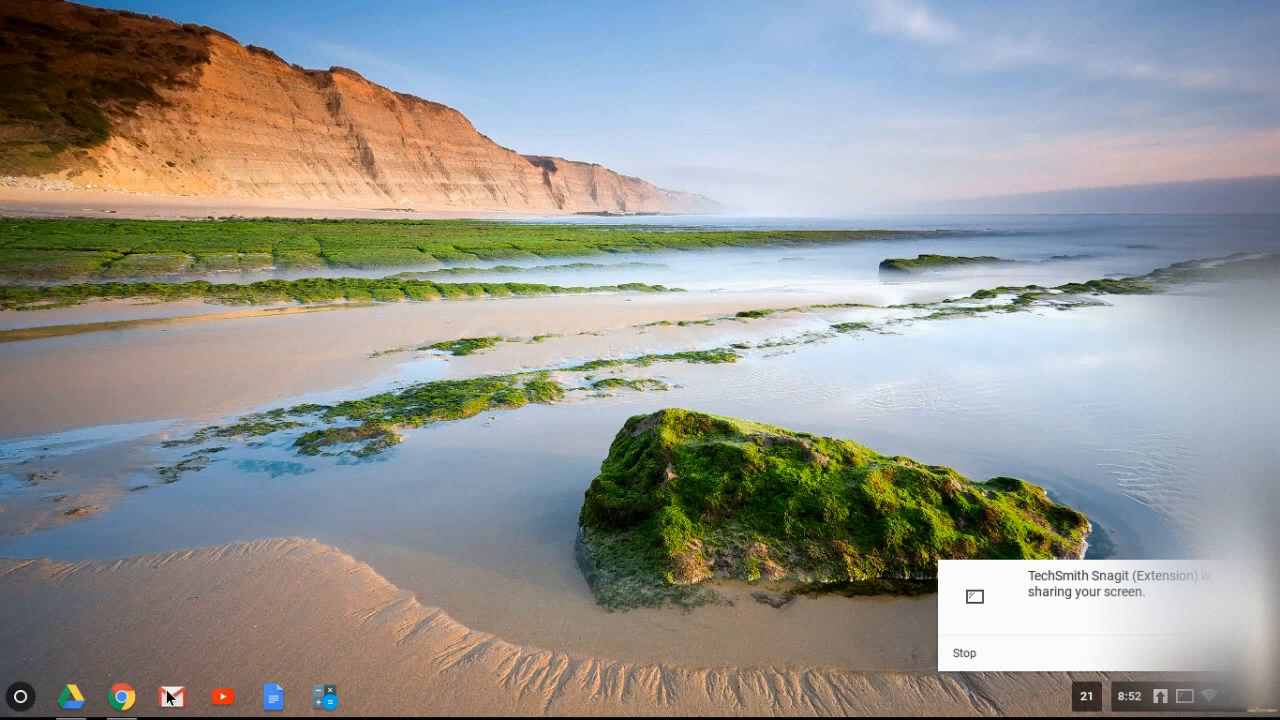
Open Google Drive and create a new blank Google Sheets spreadsheet.
click(81, 704)
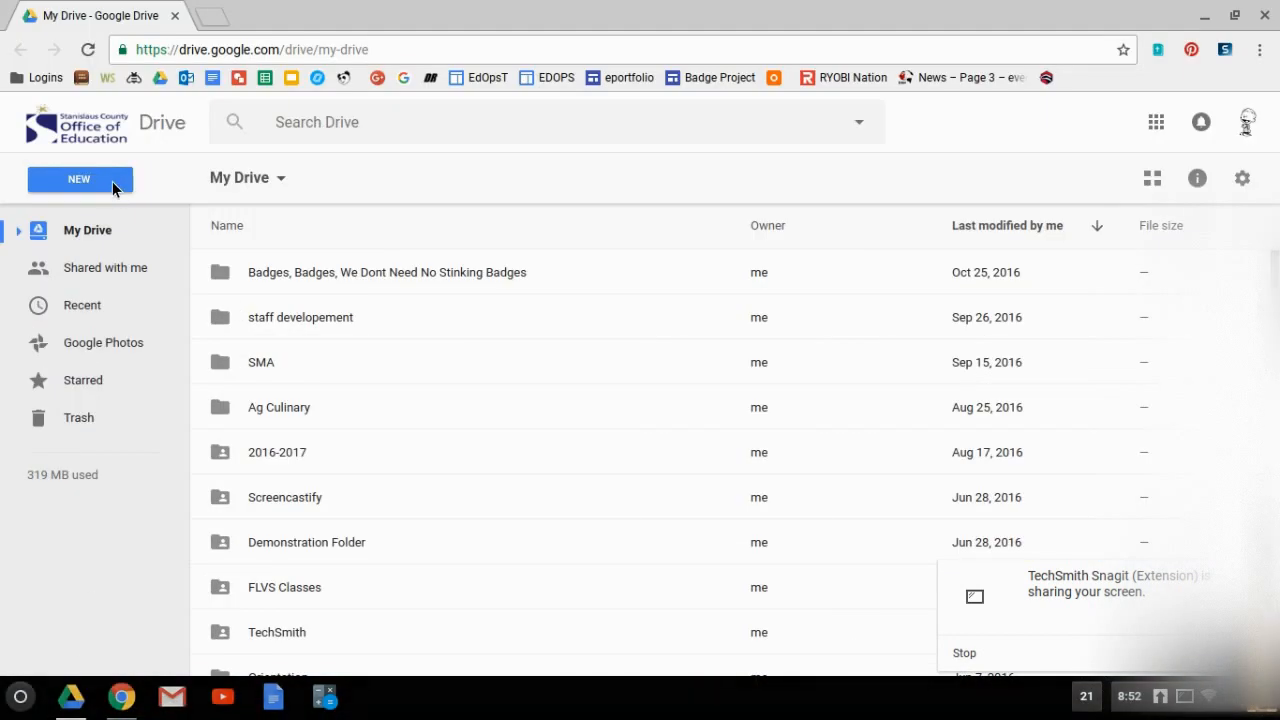
click(112, 186)
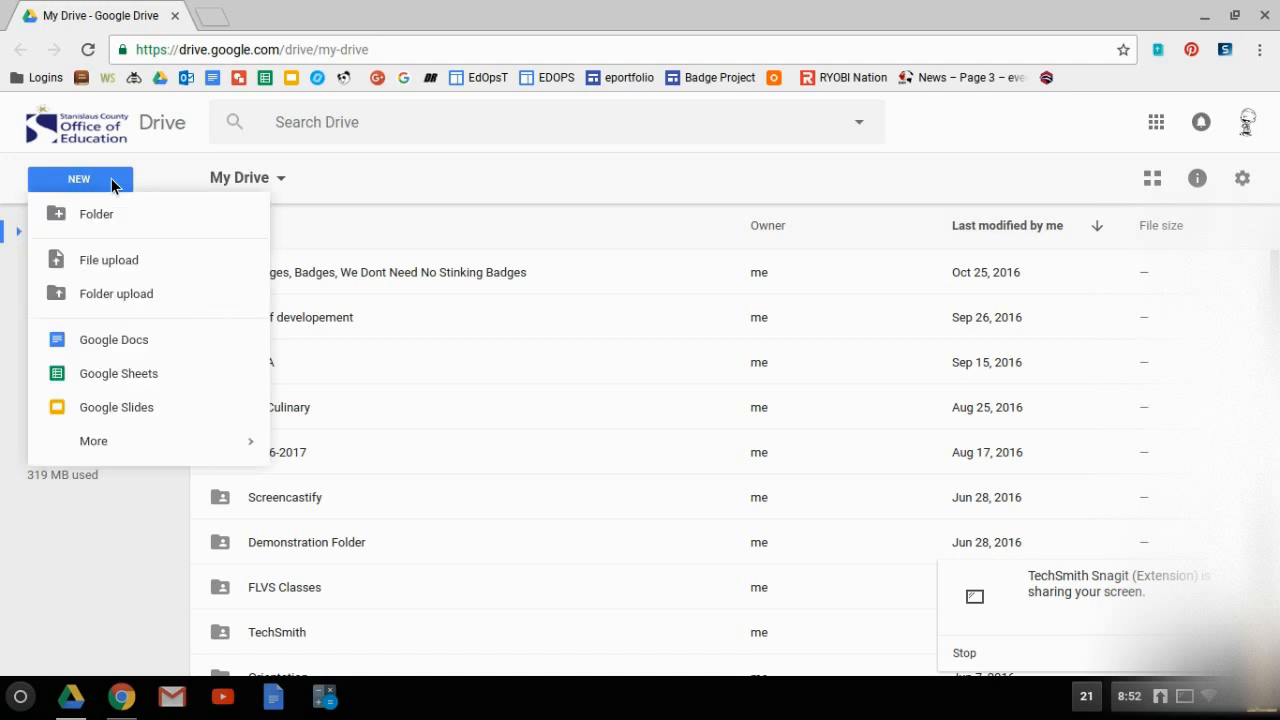
click(107, 383)
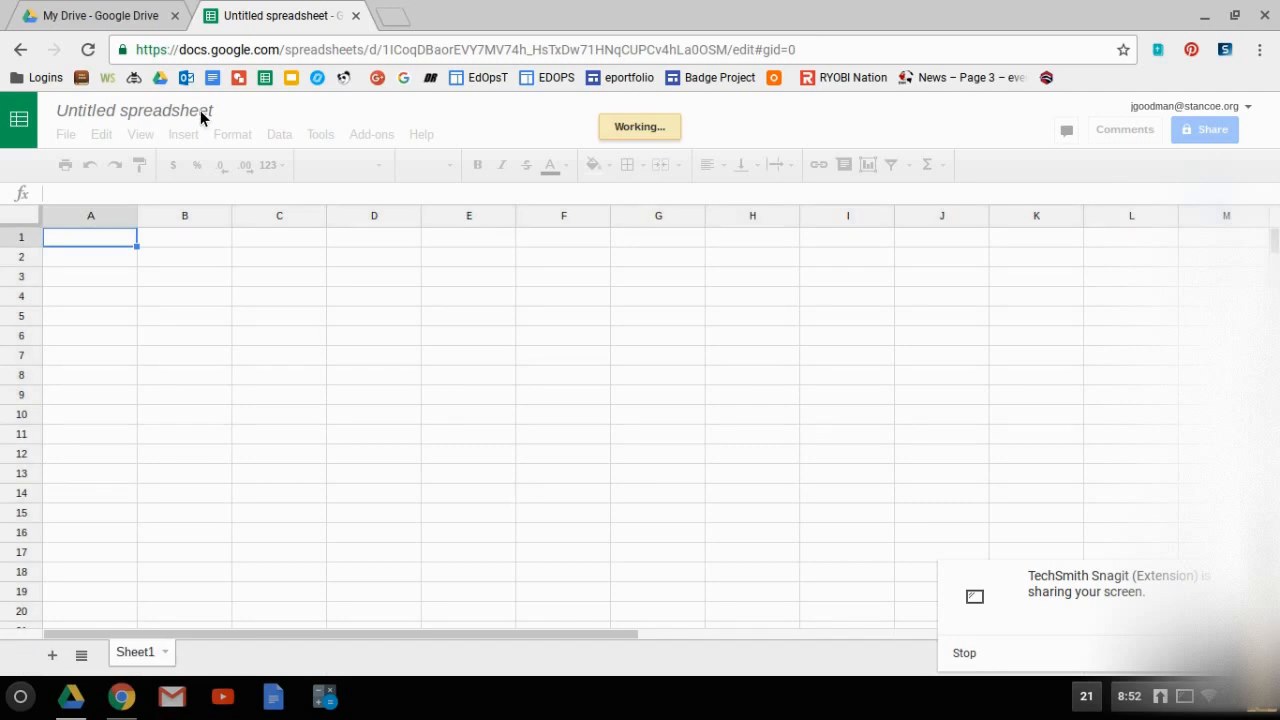
Rename the untitled spreadsheet as "Google Sheets".
double_click(200, 110)
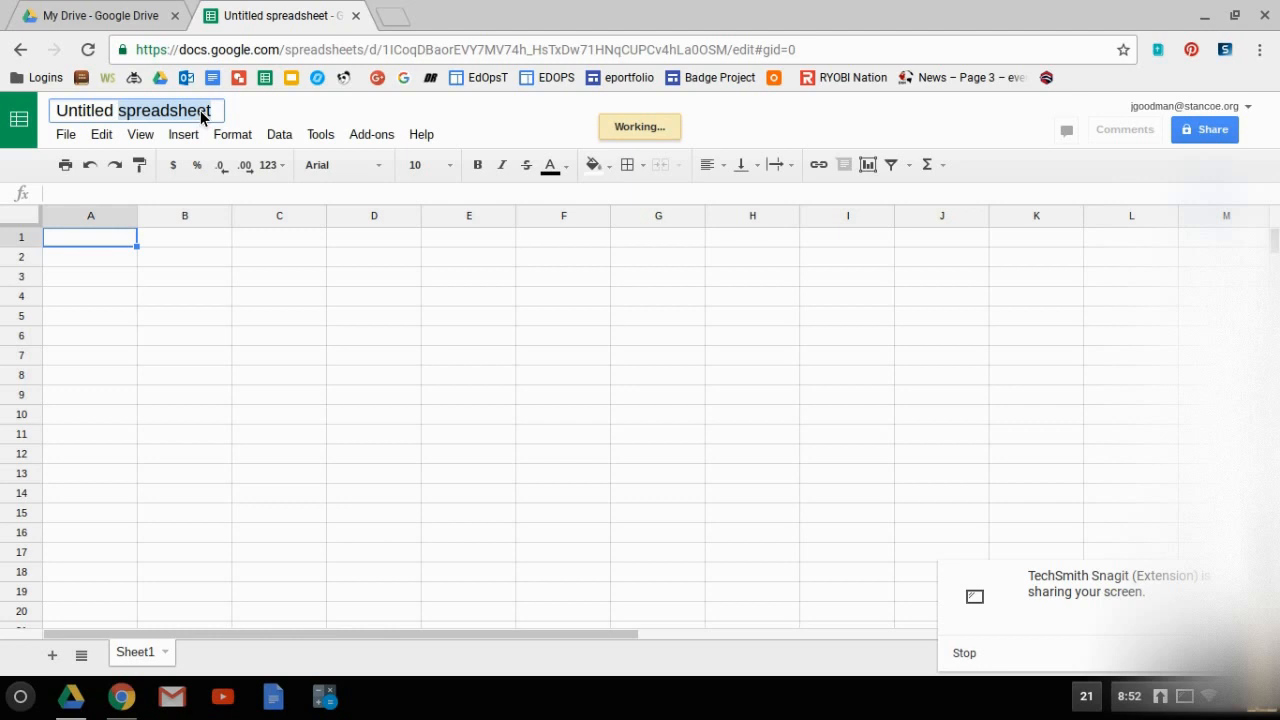
key(ctrl+a)
key(BackSpace)
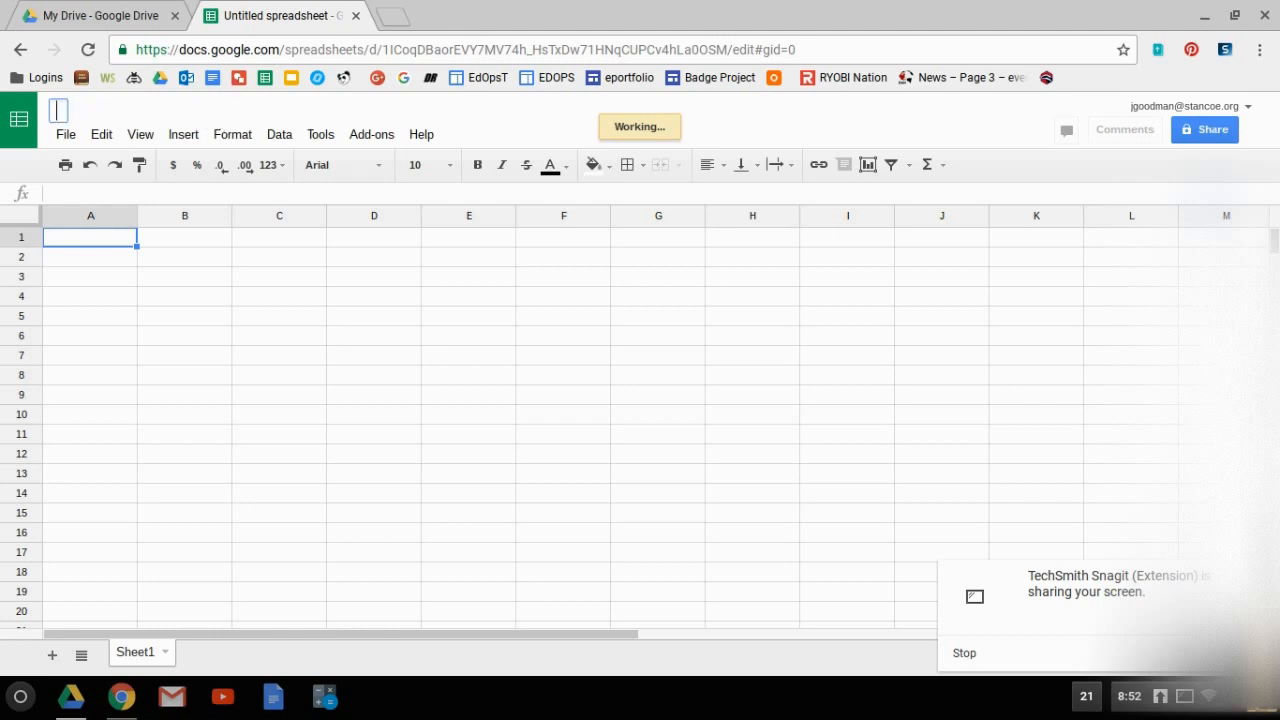
text(Google)
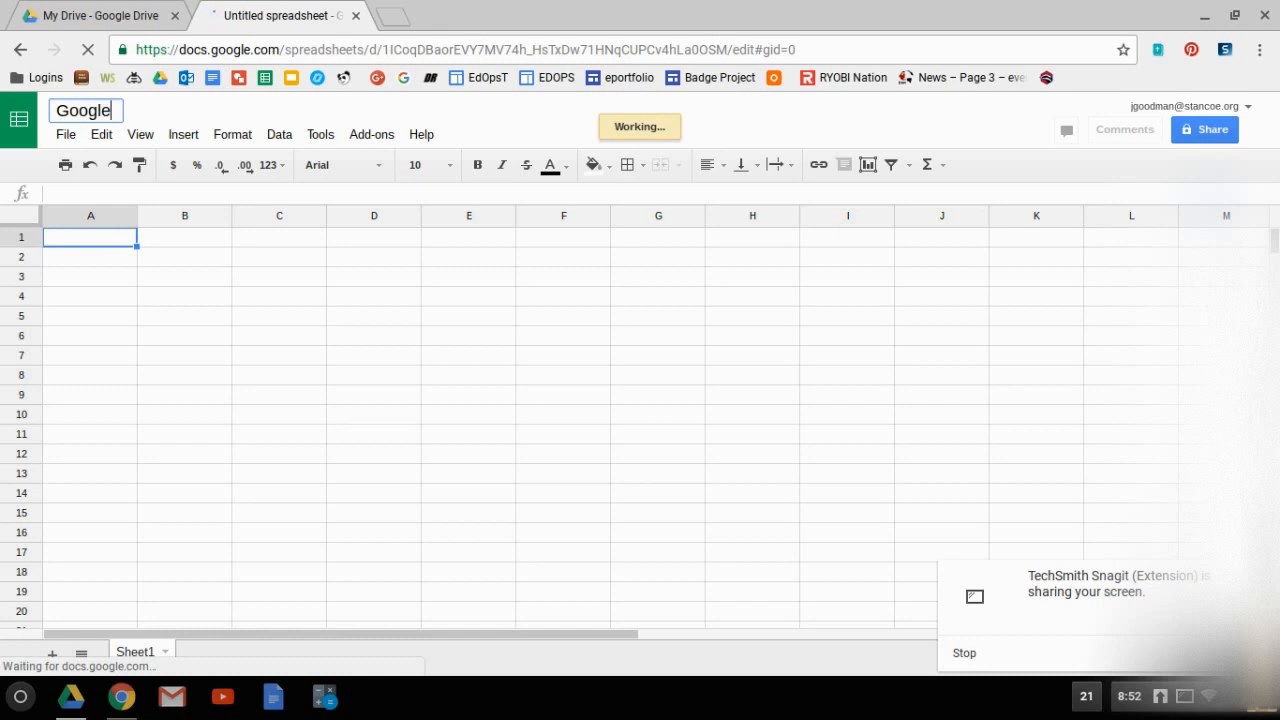
text(Sheets)
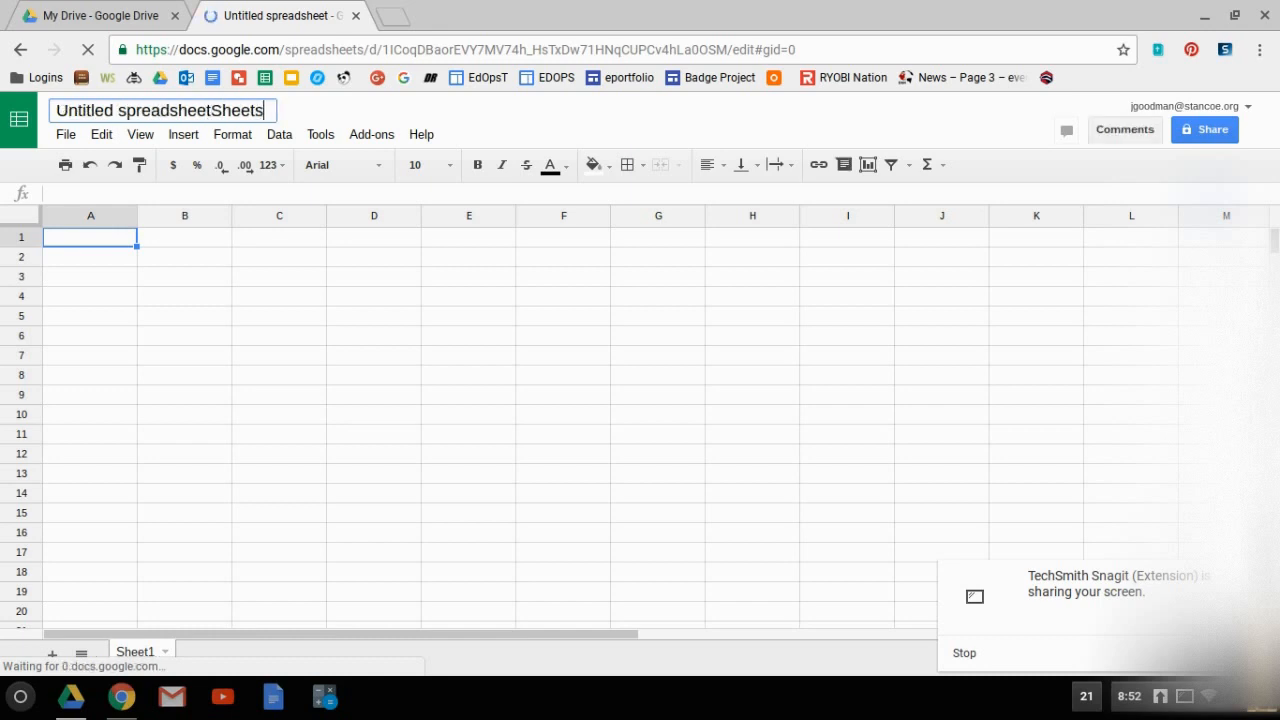
click(179, 112)
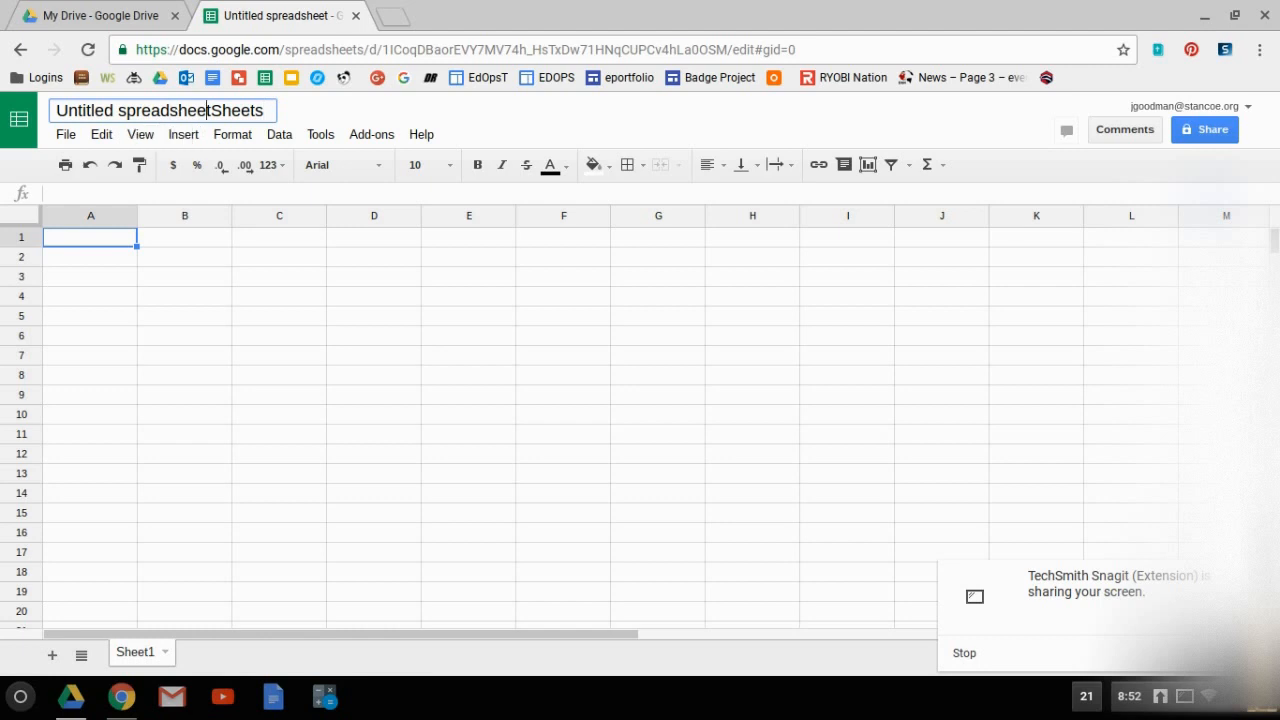
key(BackSpace)
key(BackSpace)
key(BackSpace)
key(BackSpace)
key(BackSpace)
key(BackSpace)
key(BackSpace)
key(BackSpace)
key(BackSpace)
key(BackSpace)
key(BackSpace)
key(BackSpace)
key(BackSpace)
key(BackSpace)
key(BackSpace)
key(BackSpace)
key(BackSpace)
key(BackSpace)
key(BackSpace)
key(BackSpace)
text(Google)
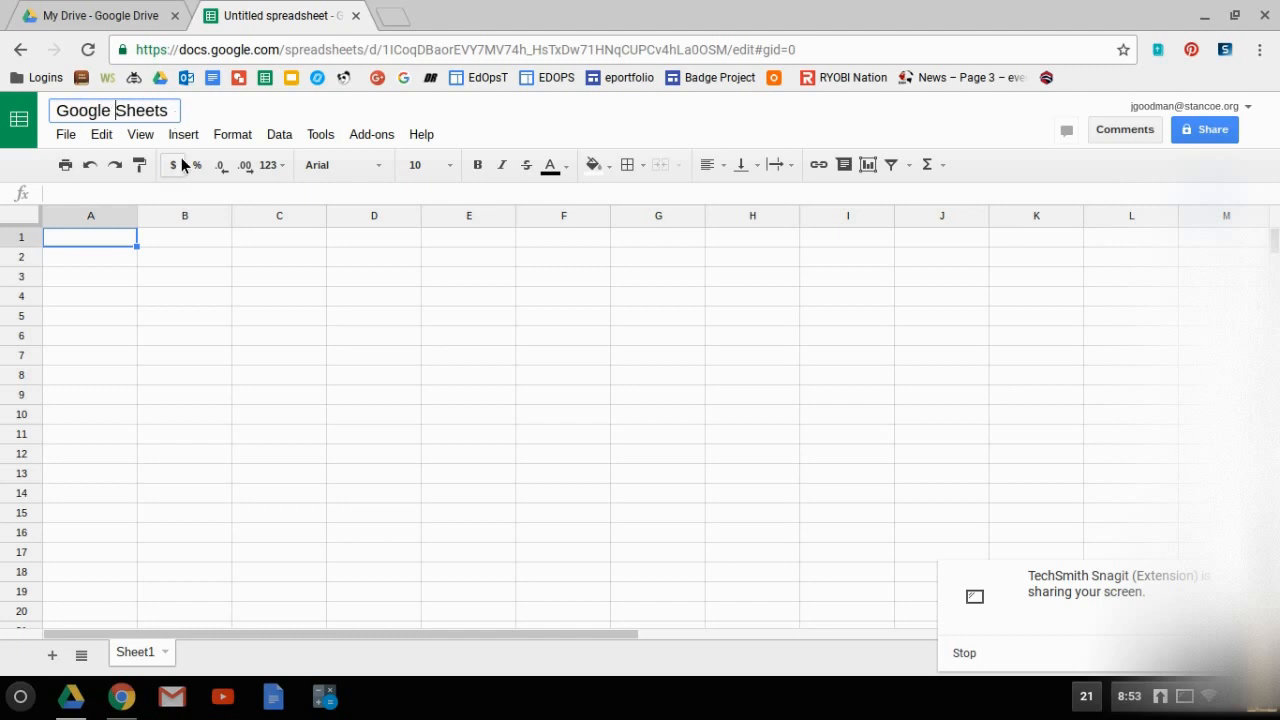
key(Return)
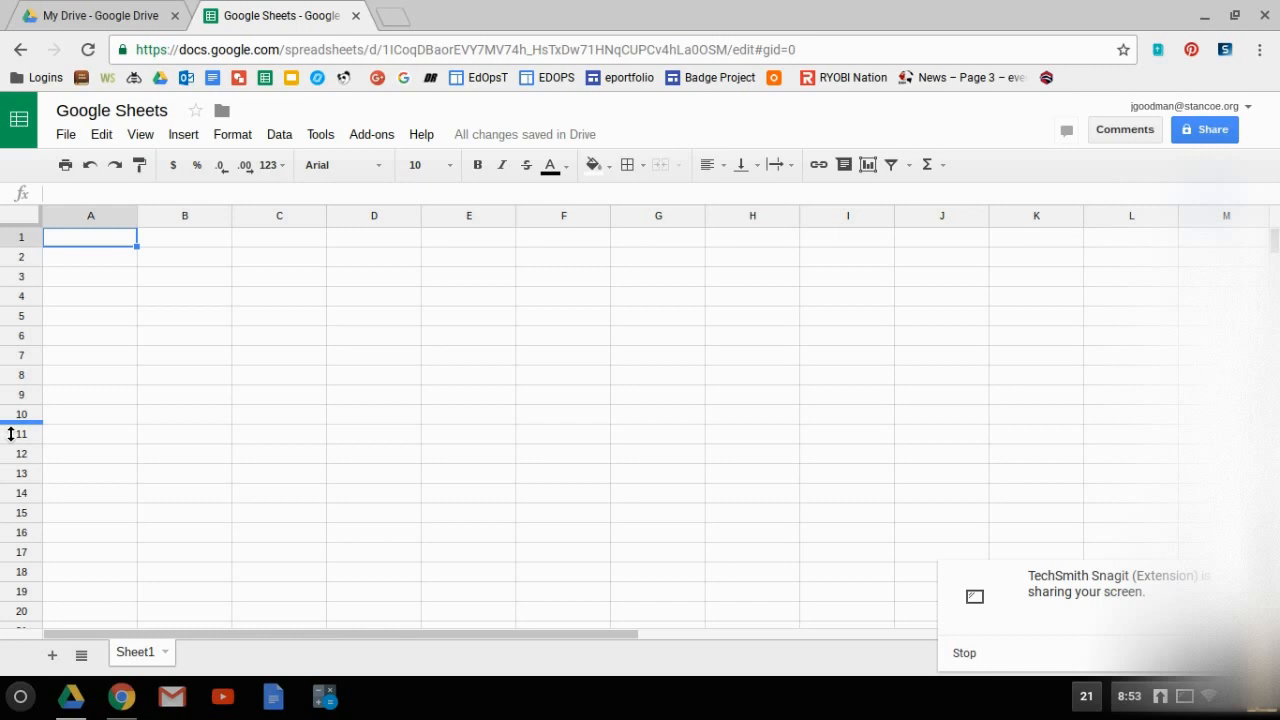
Paste the copied table of classes and credit assignments into the sheet starting at cell A1.
right_click(10, 433)
right_click(100, 248)
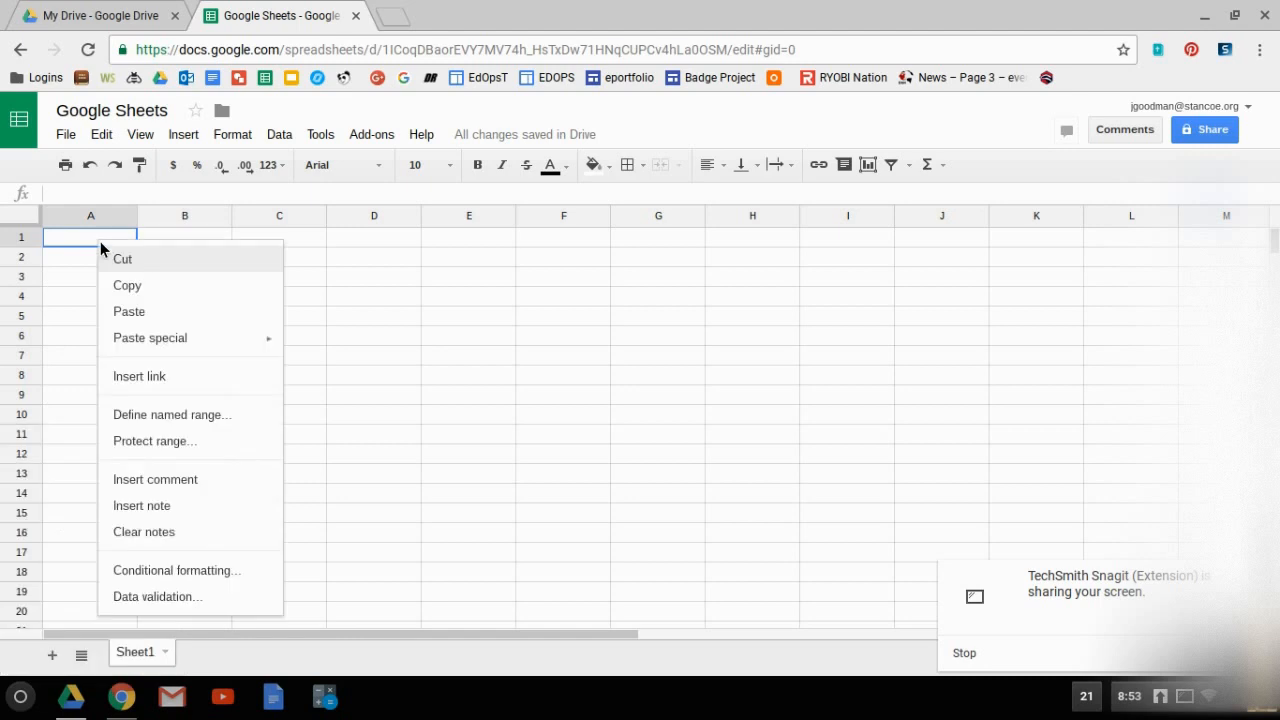
click(130, 312)
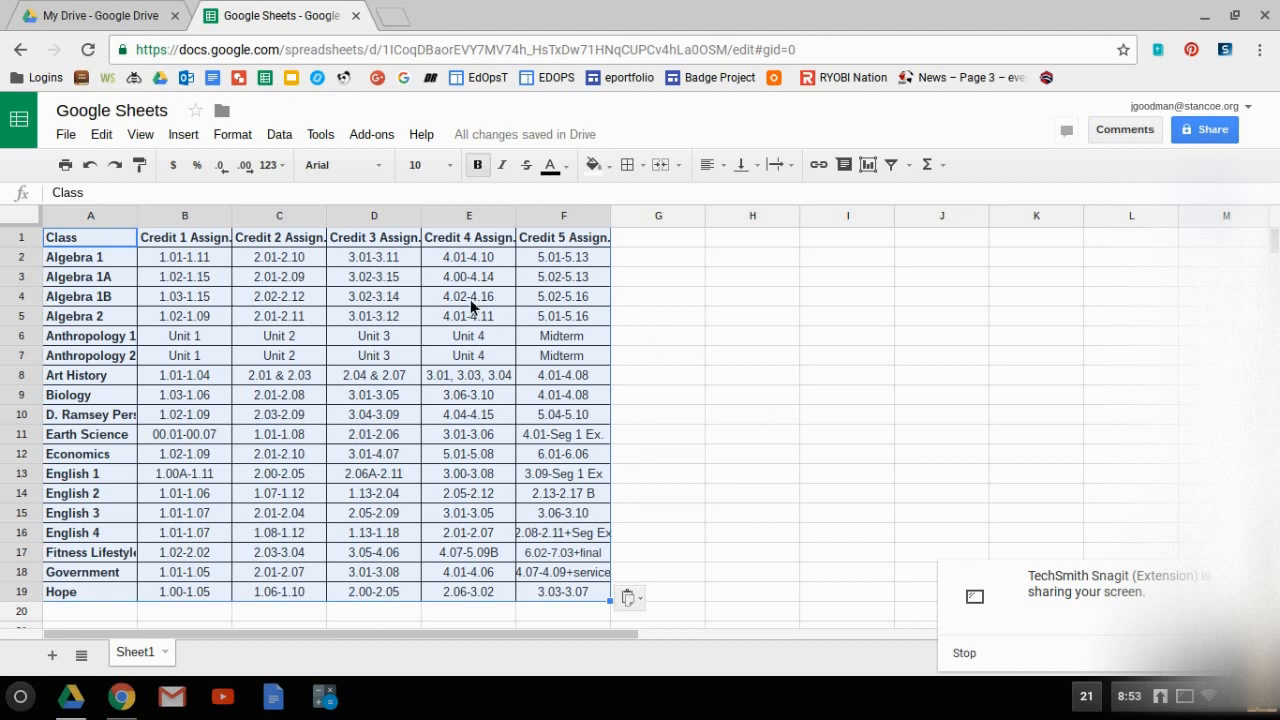
Colour the header text: Credit 1 Assign. red, Credit 2 Assign. green and Credit 3 Assign. light blue.
click(162, 242)
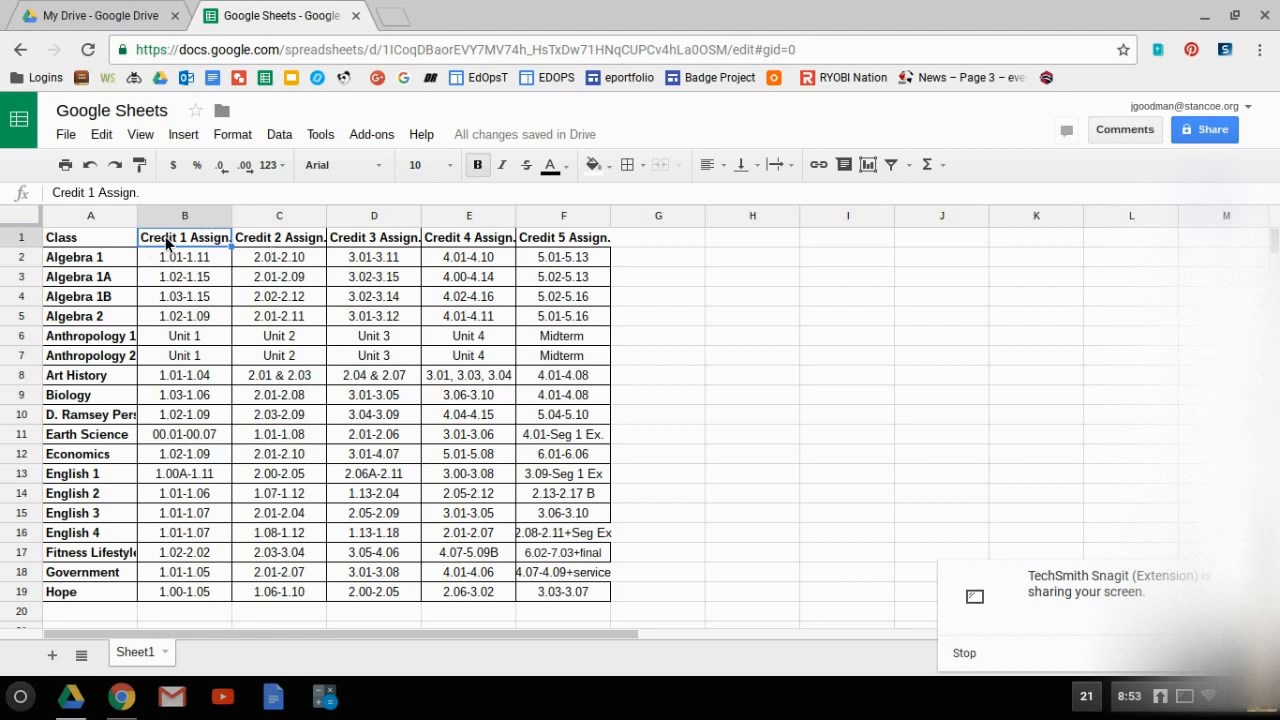
click(566, 168)
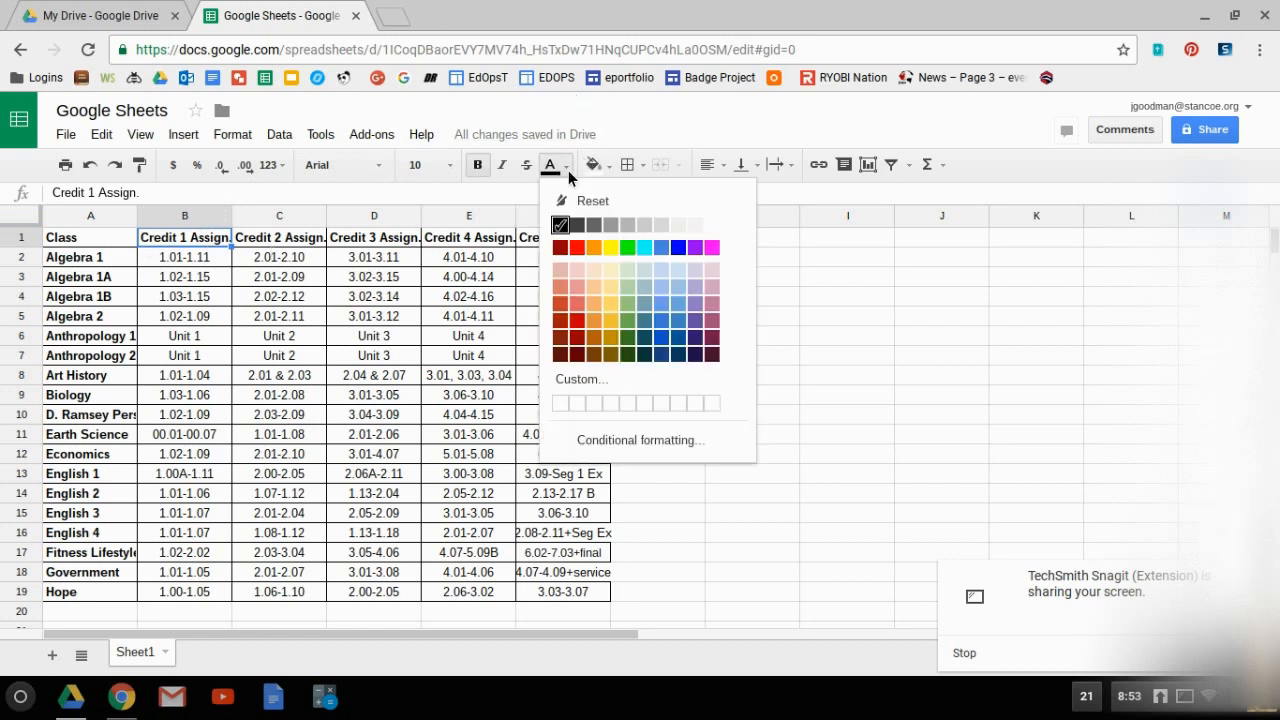
click(578, 248)
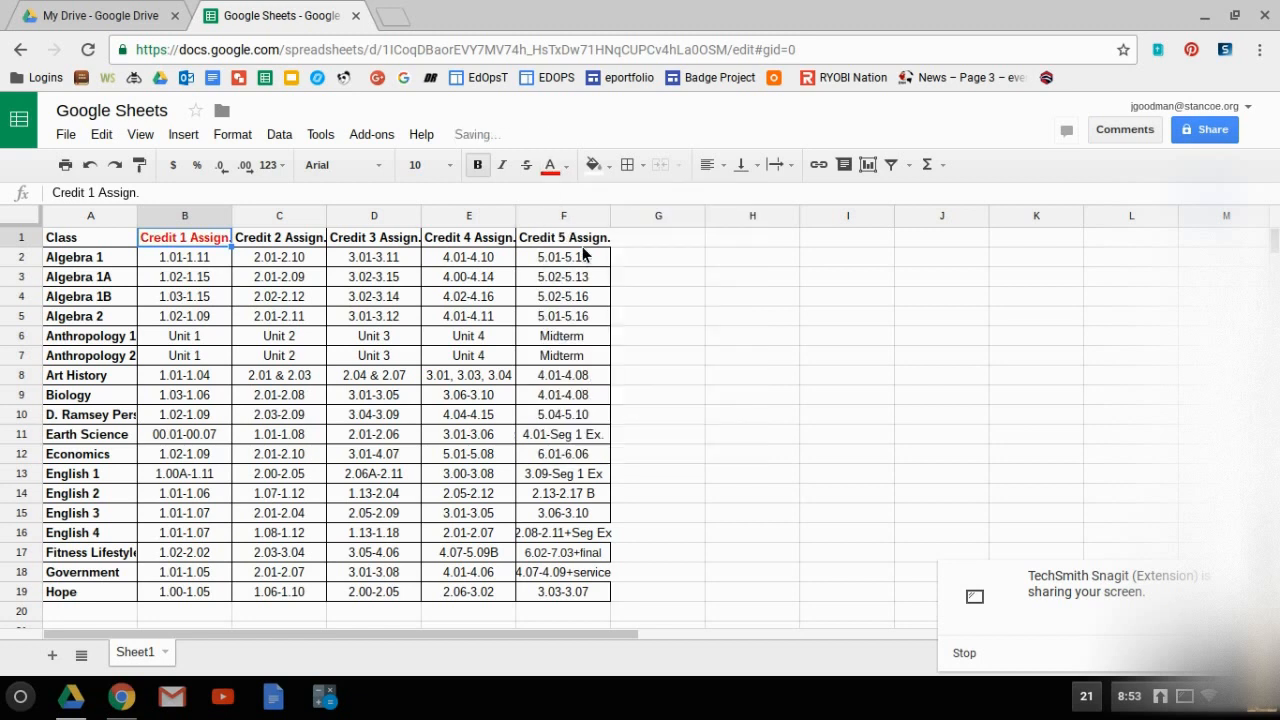
click(284, 243)
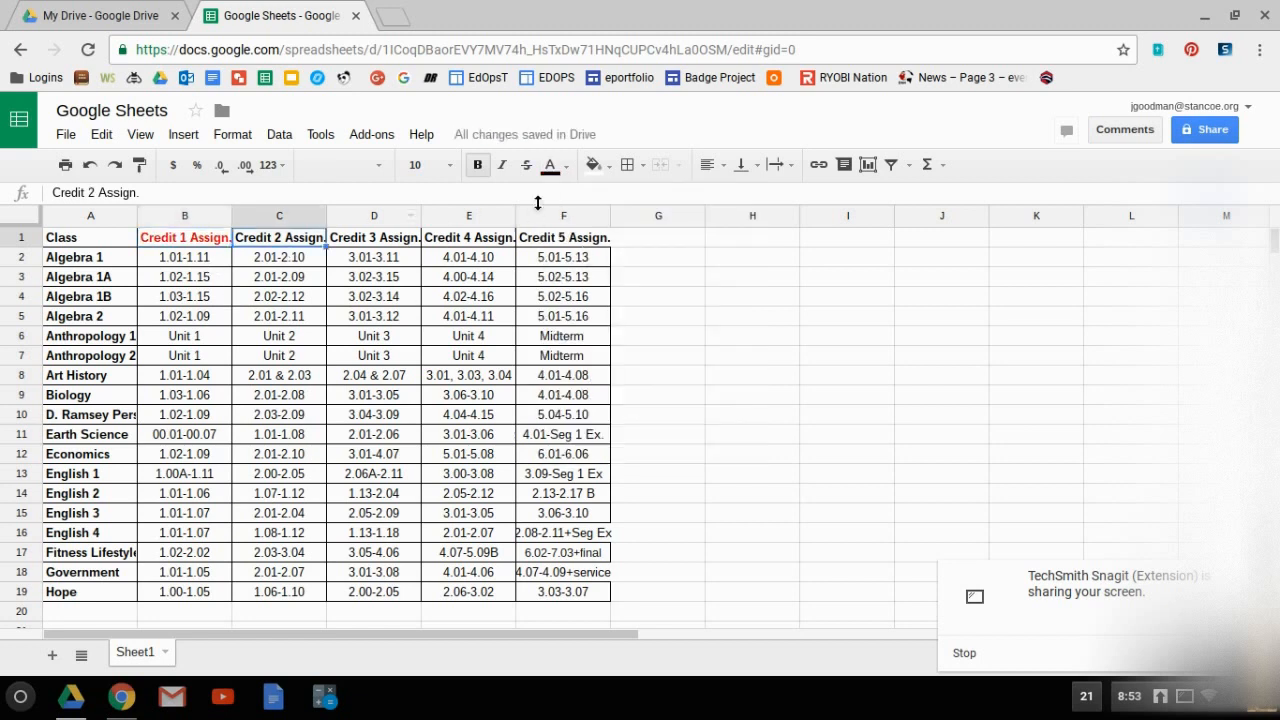
click(565, 168)
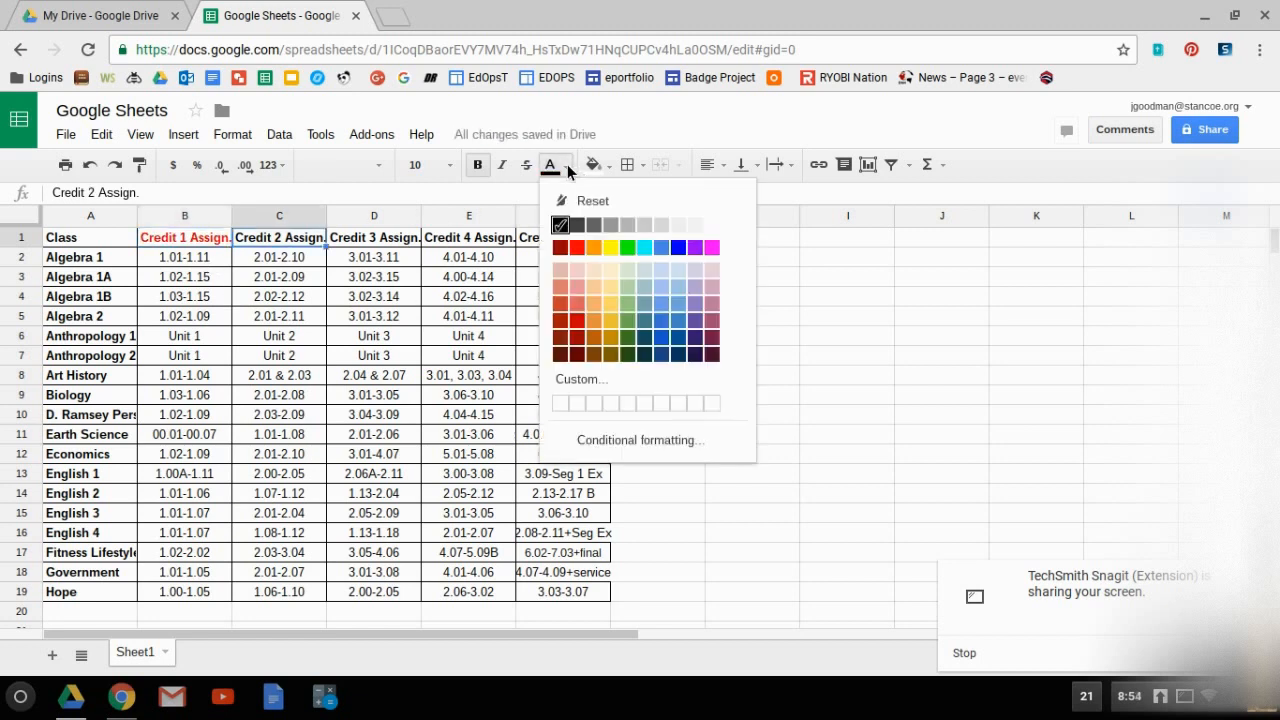
click(627, 248)
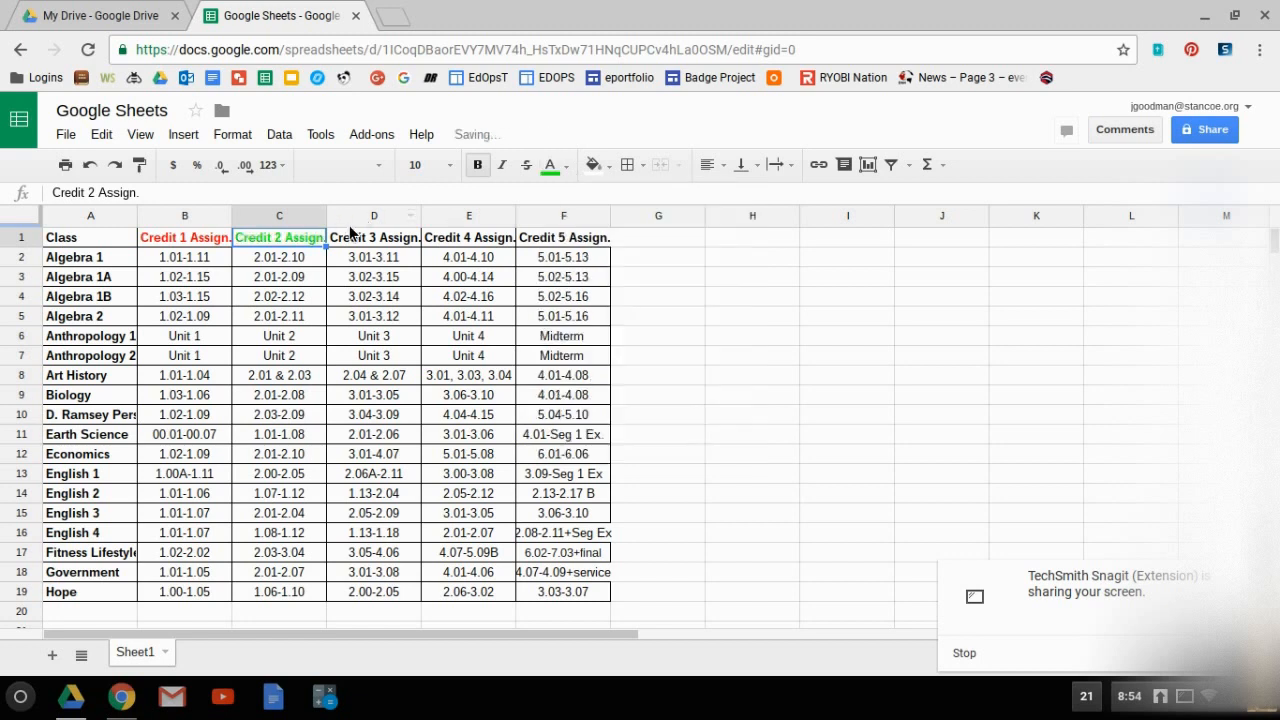
click(365, 245)
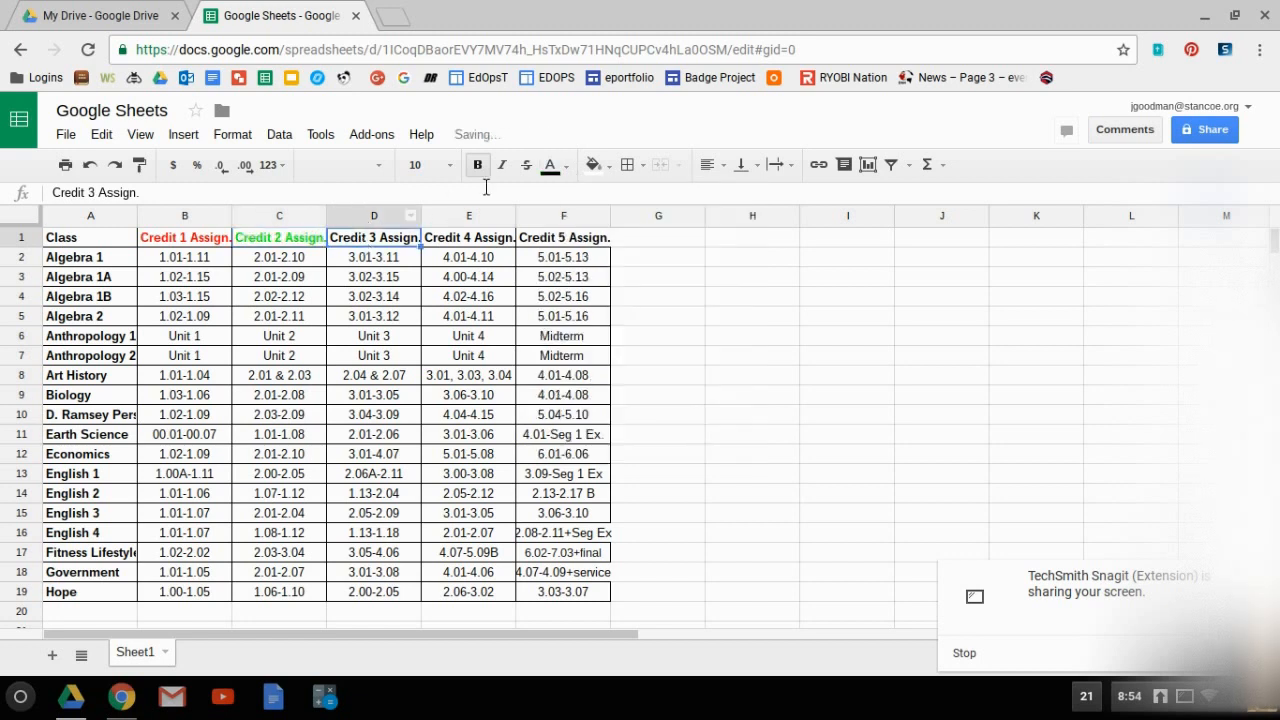
click(569, 170)
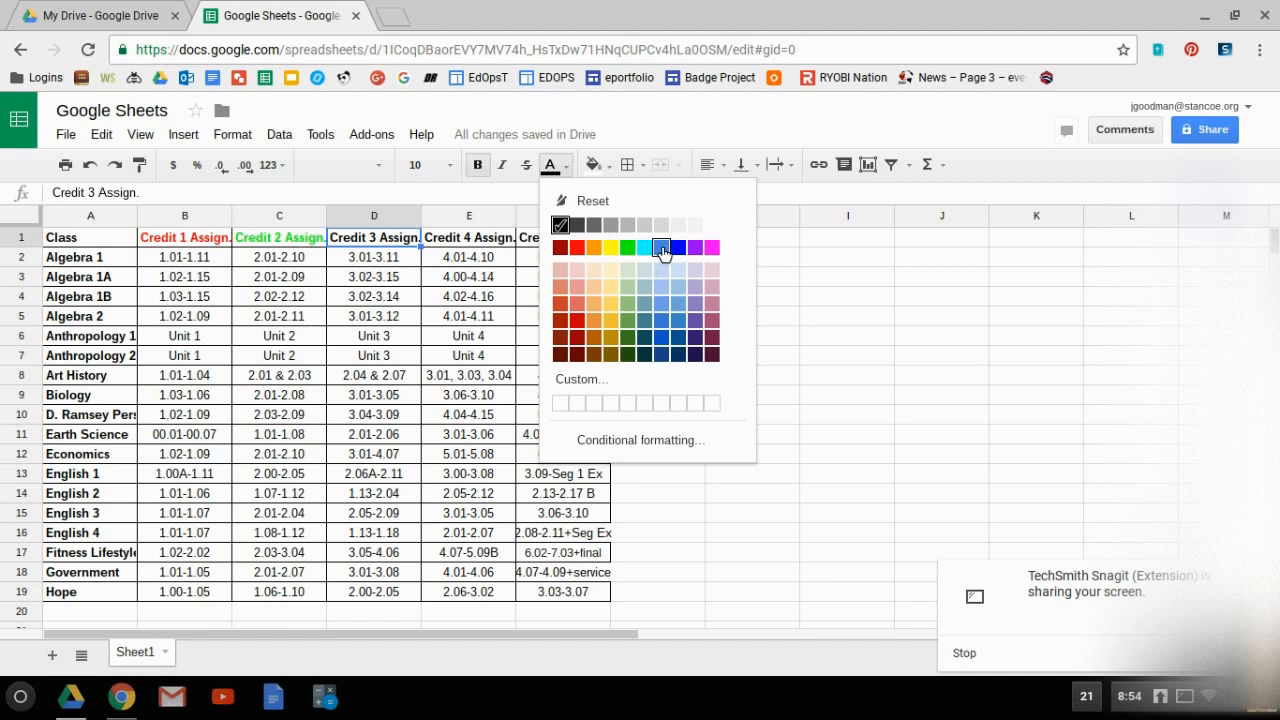
click(662, 248)
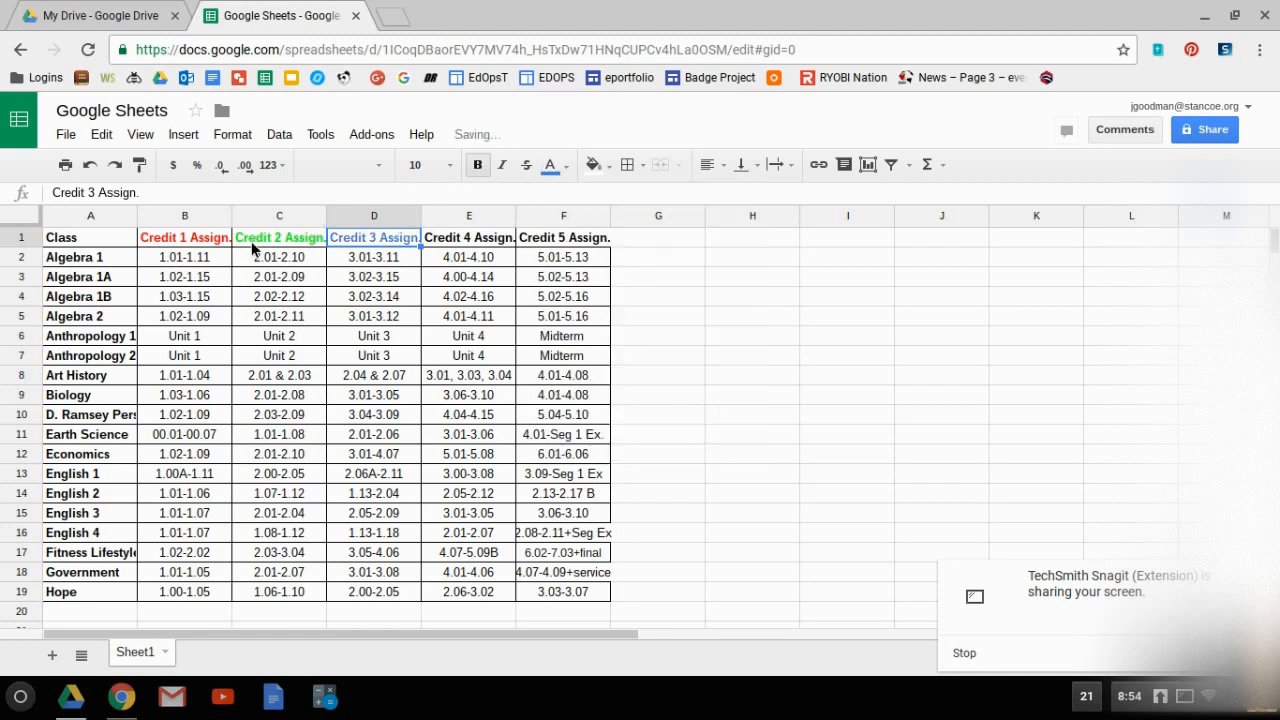
Set the Credit 1 Assign. header's font to Comic Sans MS and the Credit 2 Assign. header's font to Montserrat.
click(193, 241)
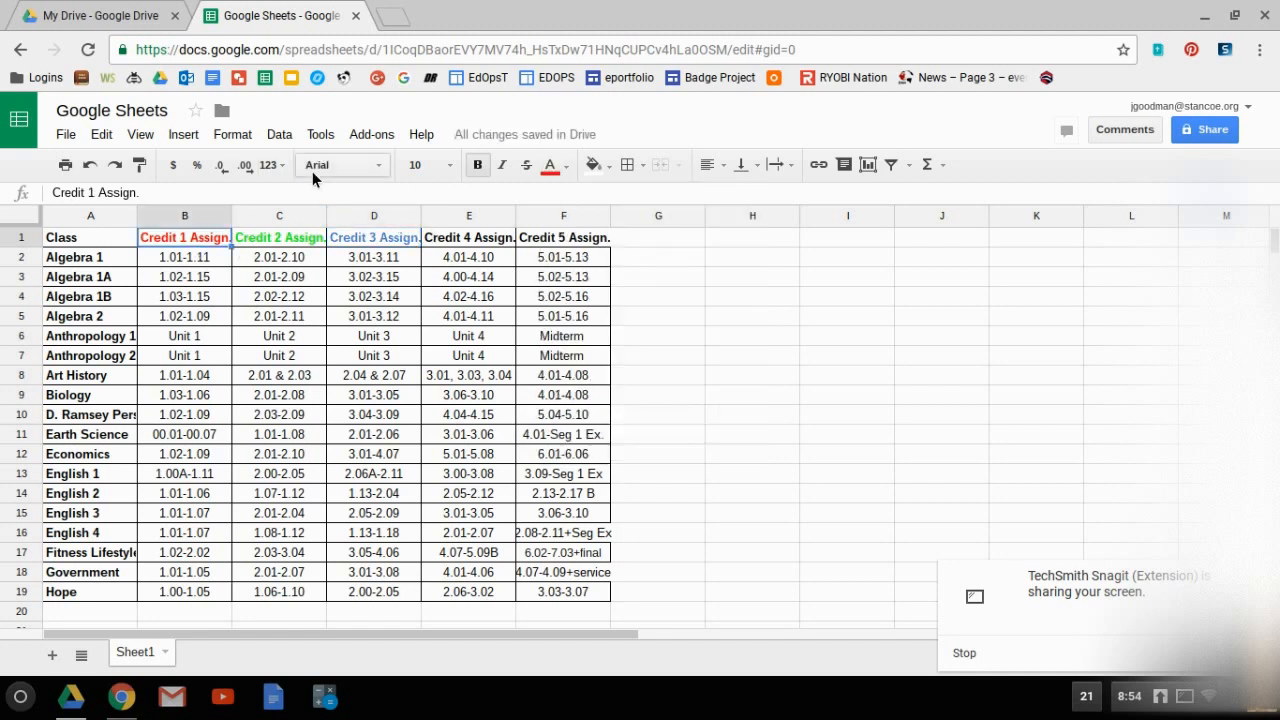
click(353, 162)
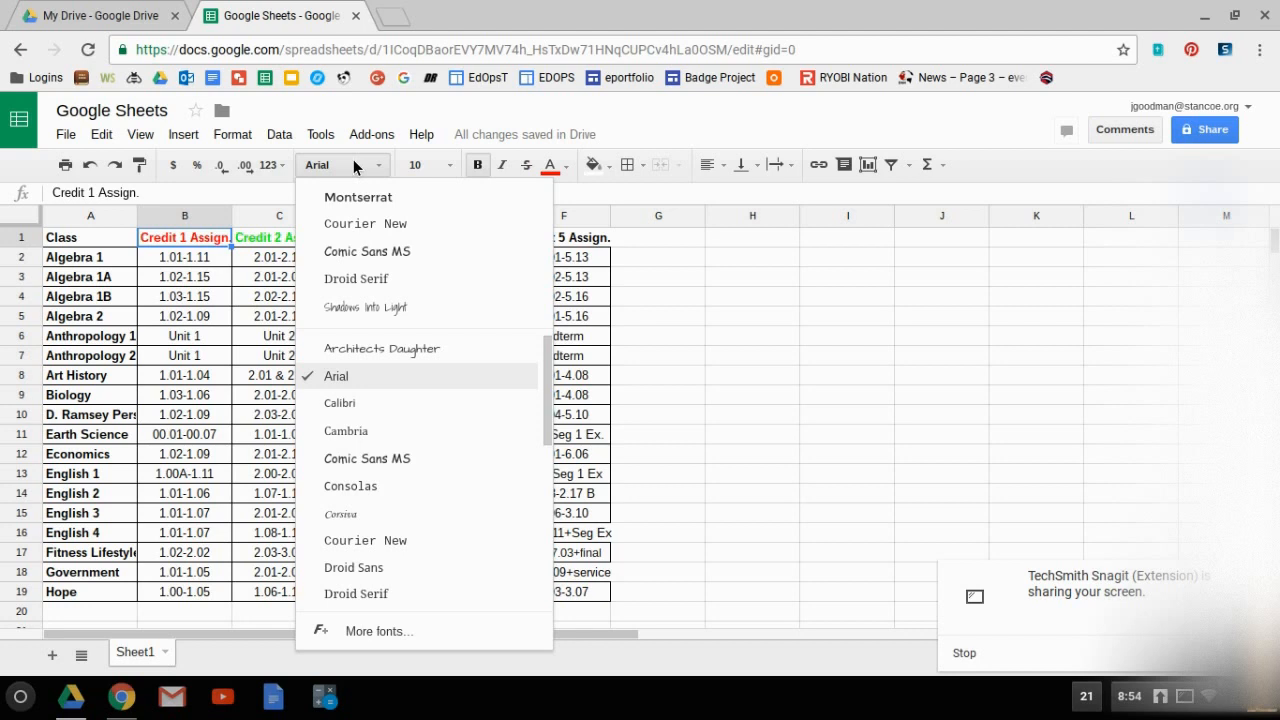
click(370, 258)
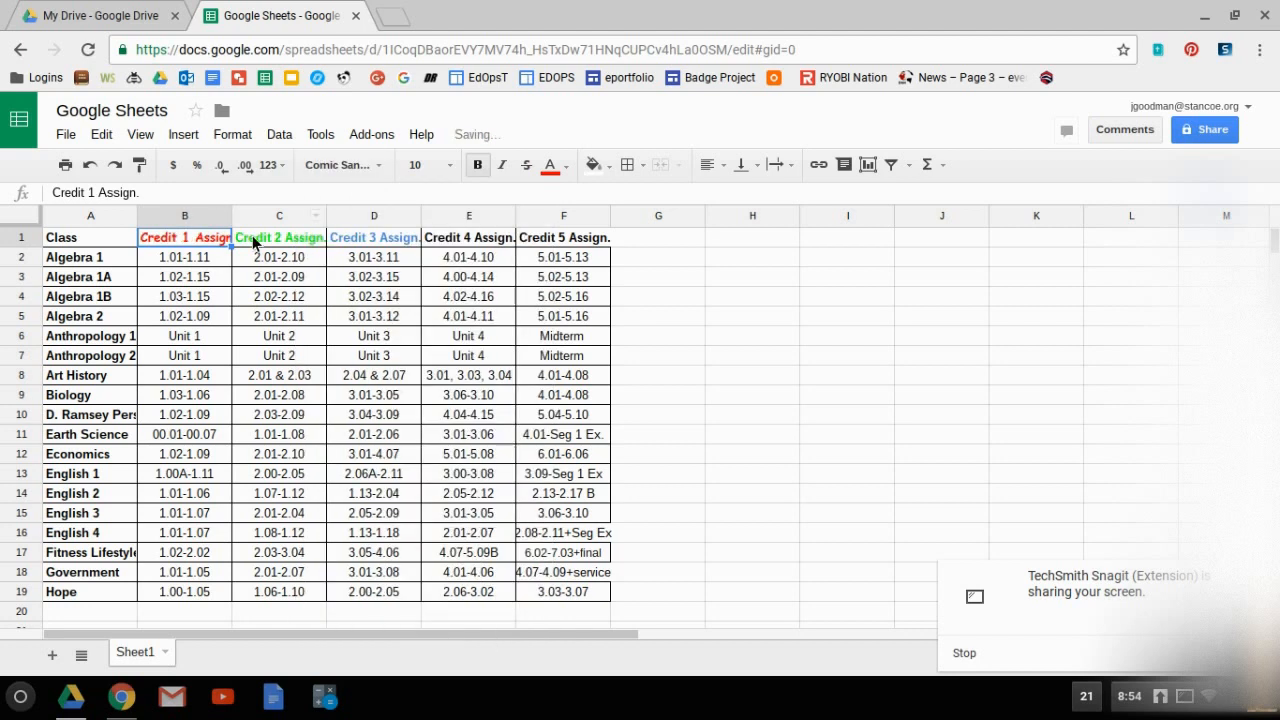
click(256, 236)
click(382, 169)
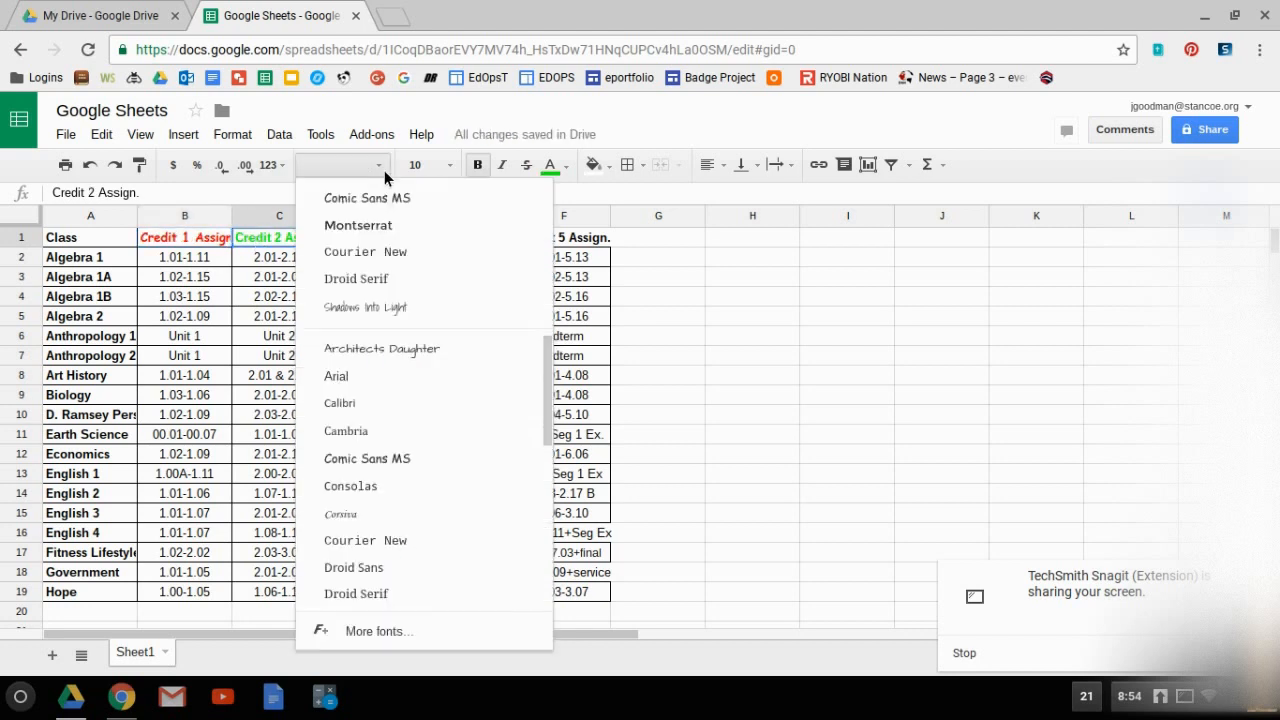
click(386, 229)
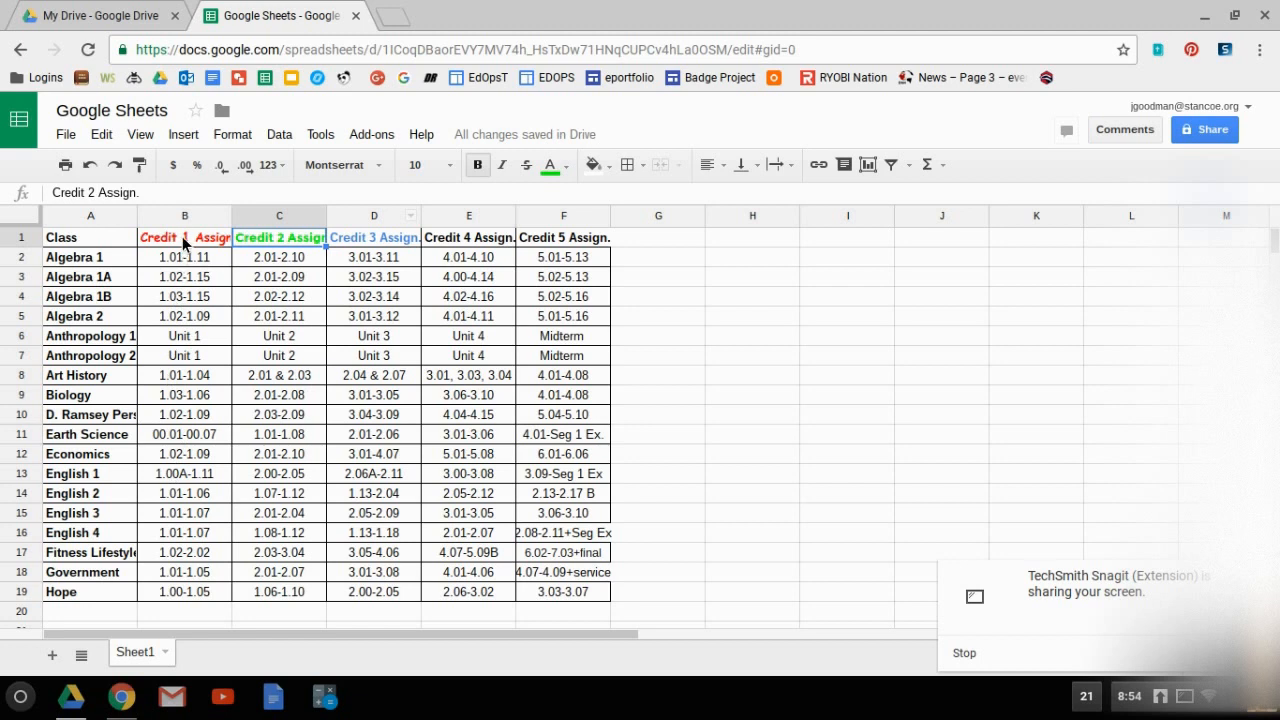
Set the font size of the Credit 1 Assign. column, cells B1 to B19, to 12.
click(182, 237)
drag(185, 317, 185, 592)
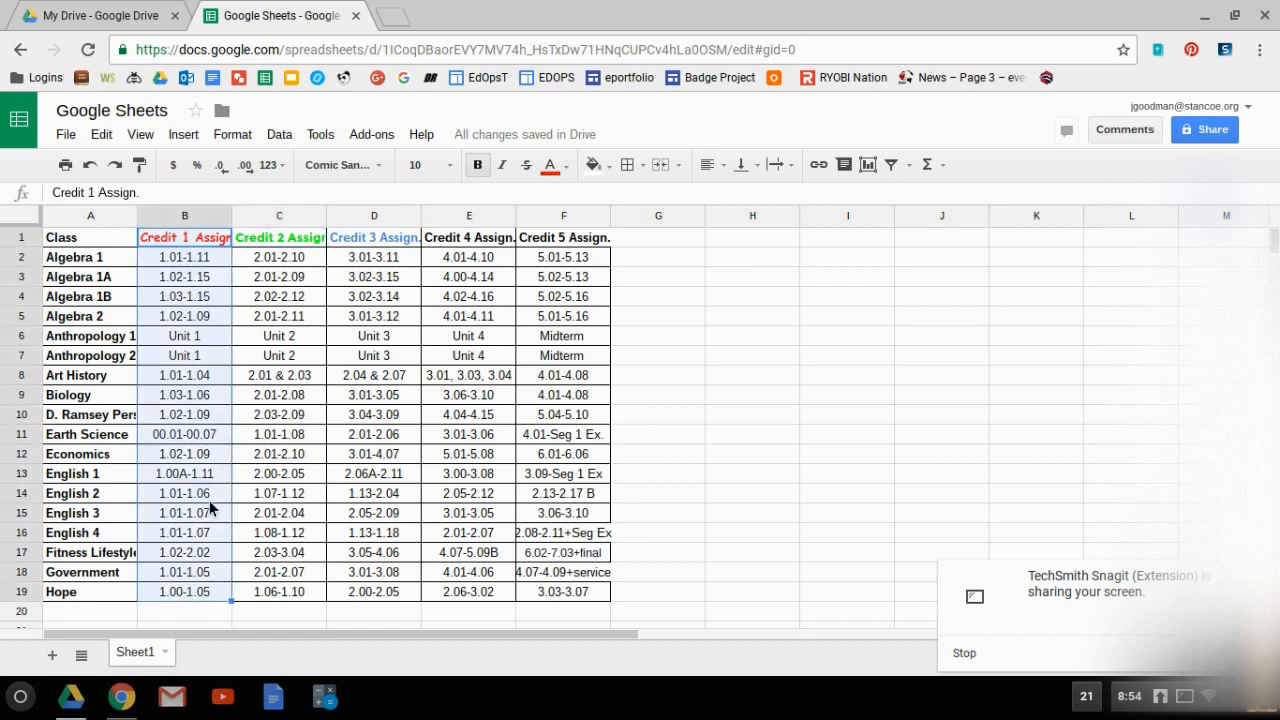
click(440, 165)
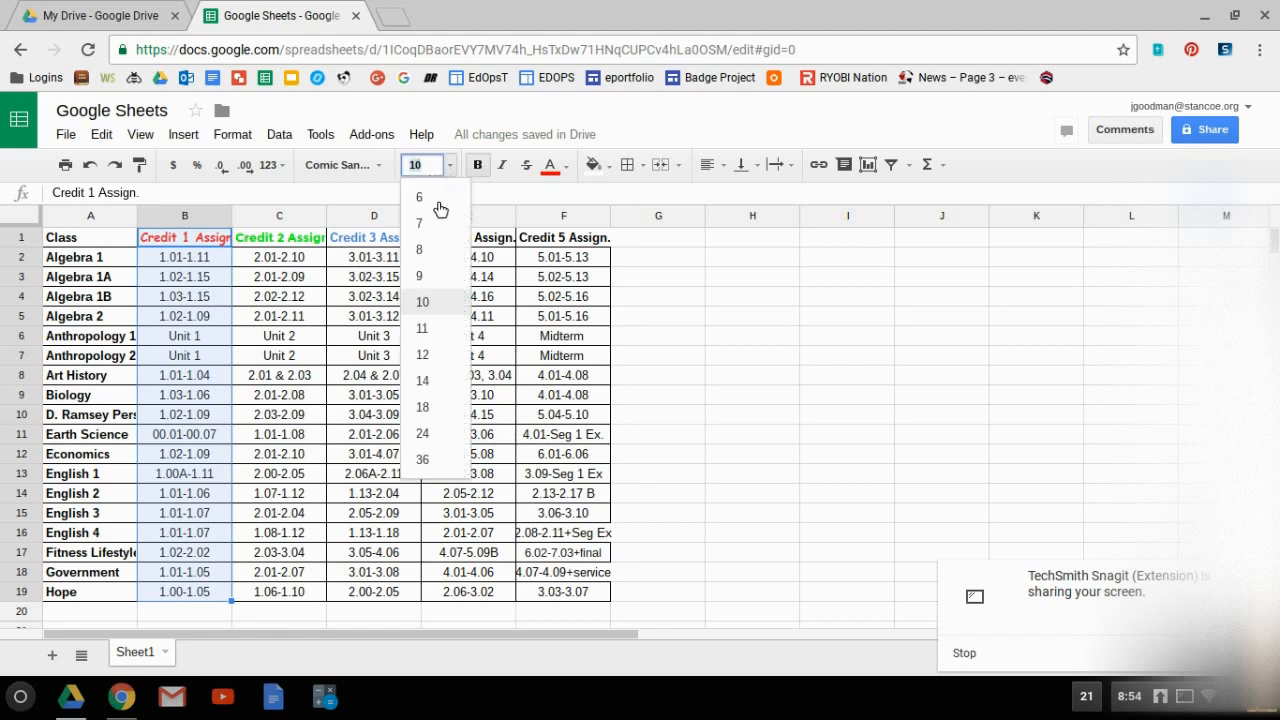
click(440, 355)
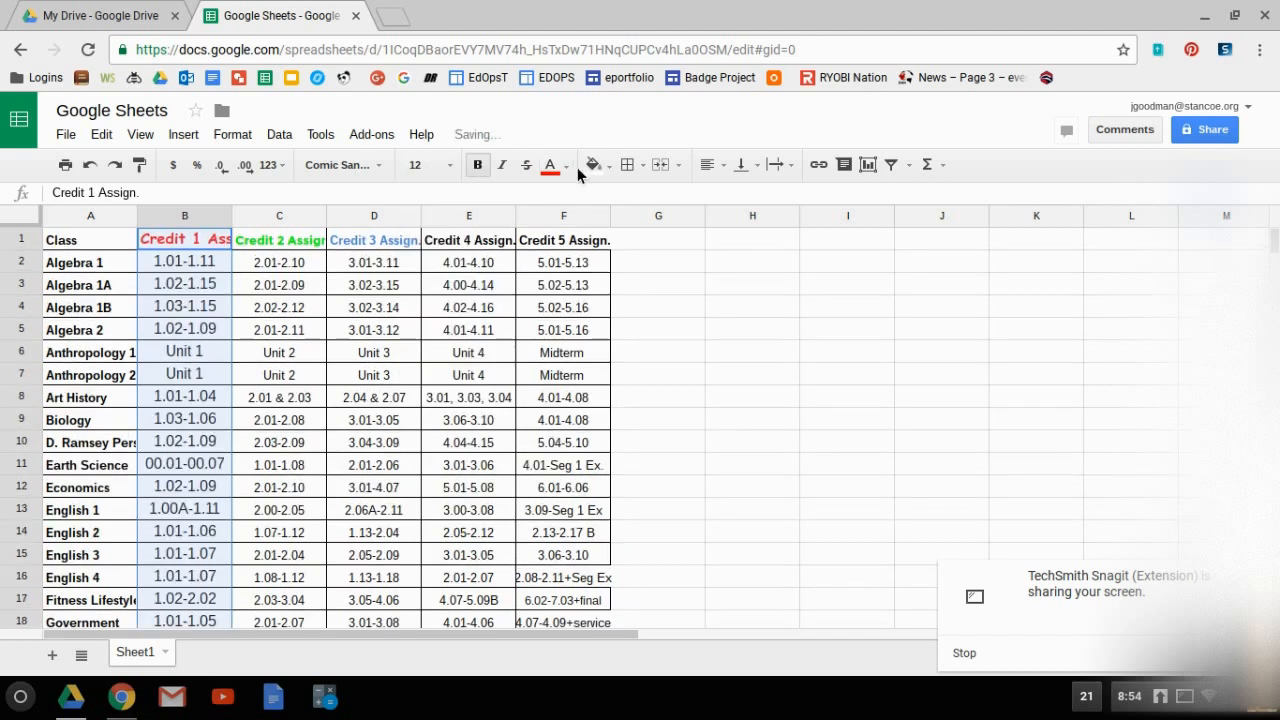
Centre the Credit 1 Assign. column's cells horizontally and deselect them.
click(709, 172)
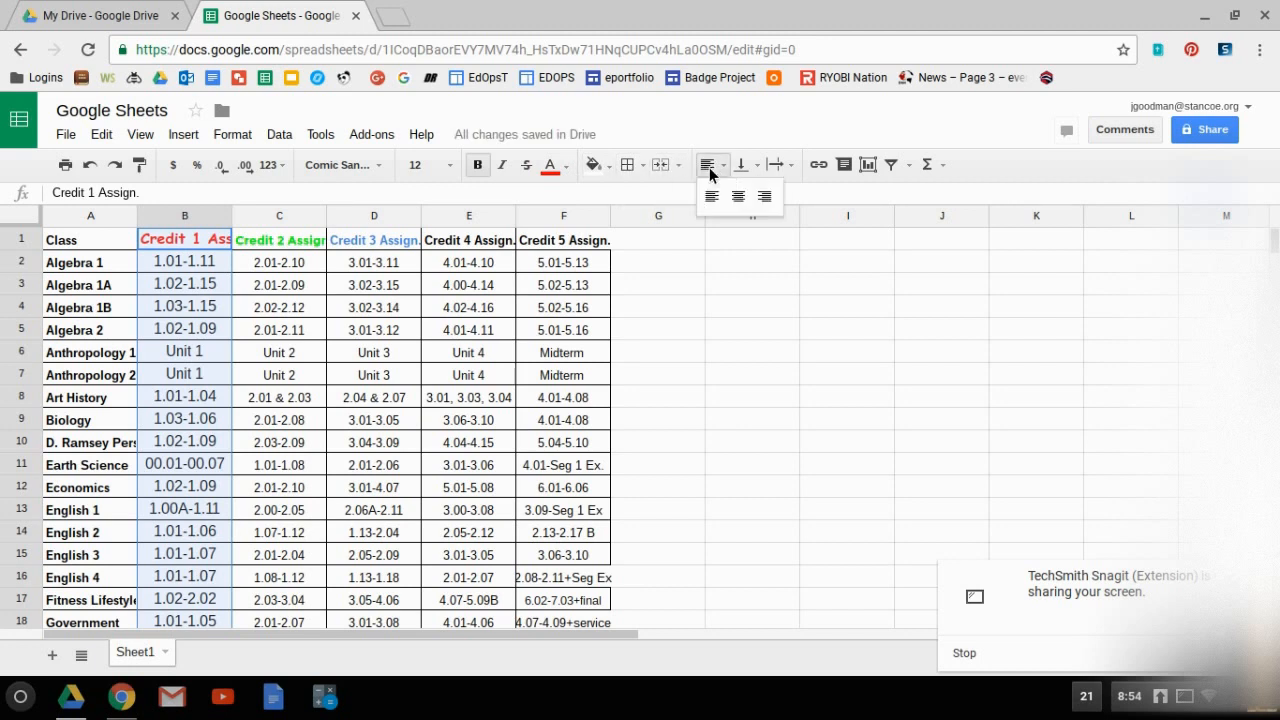
click(712, 196)
click(726, 171)
click(738, 196)
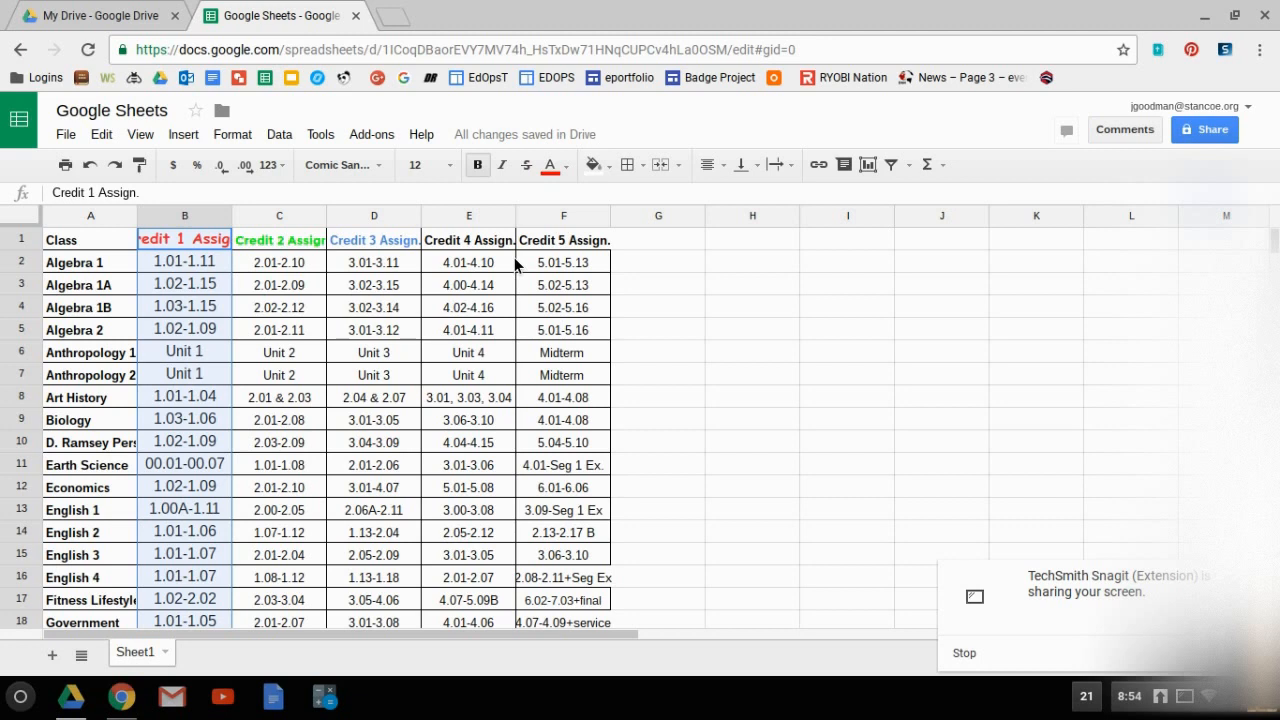
click(715, 348)
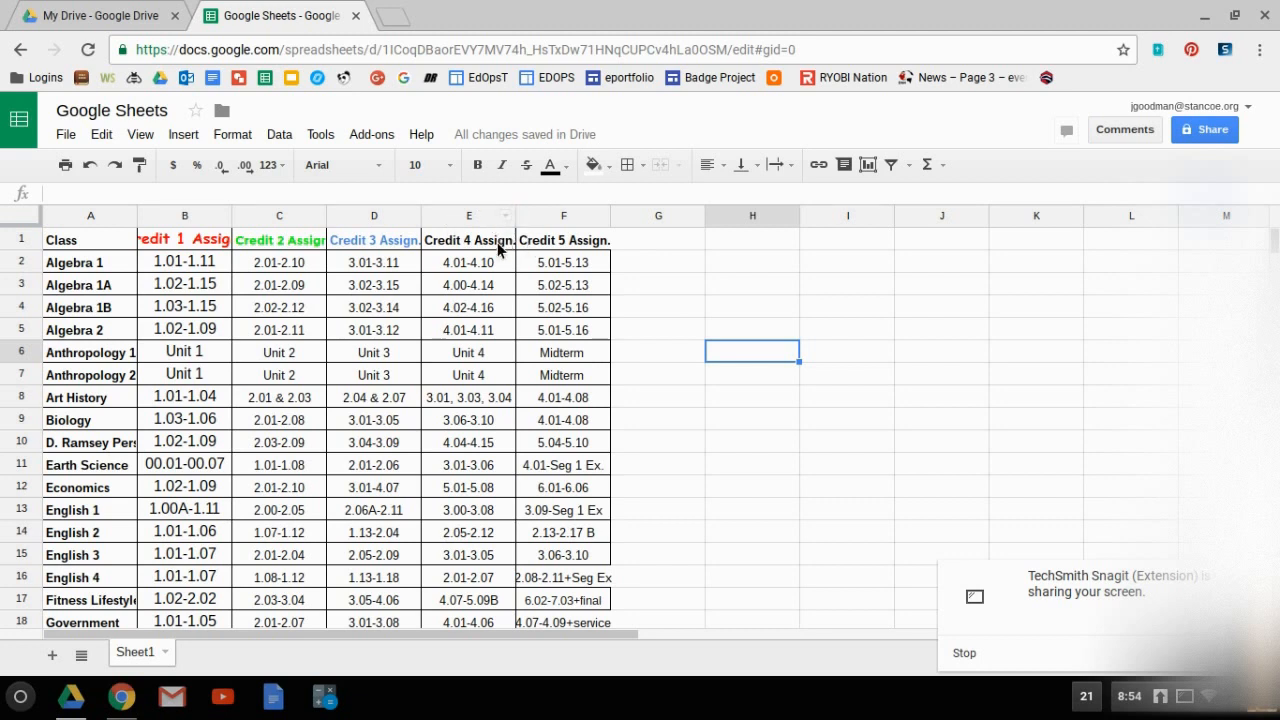
Insert an empty column to the left of the Credit 5 Assign. column.
click(530, 217)
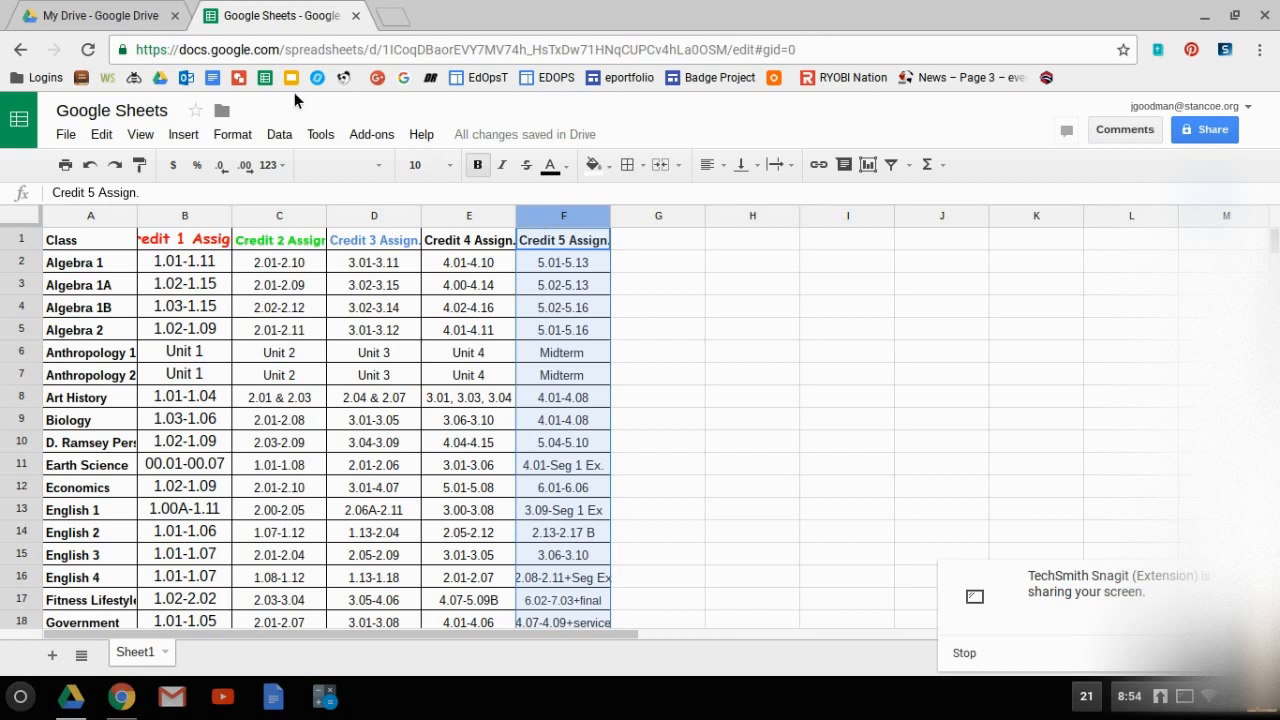
click(194, 136)
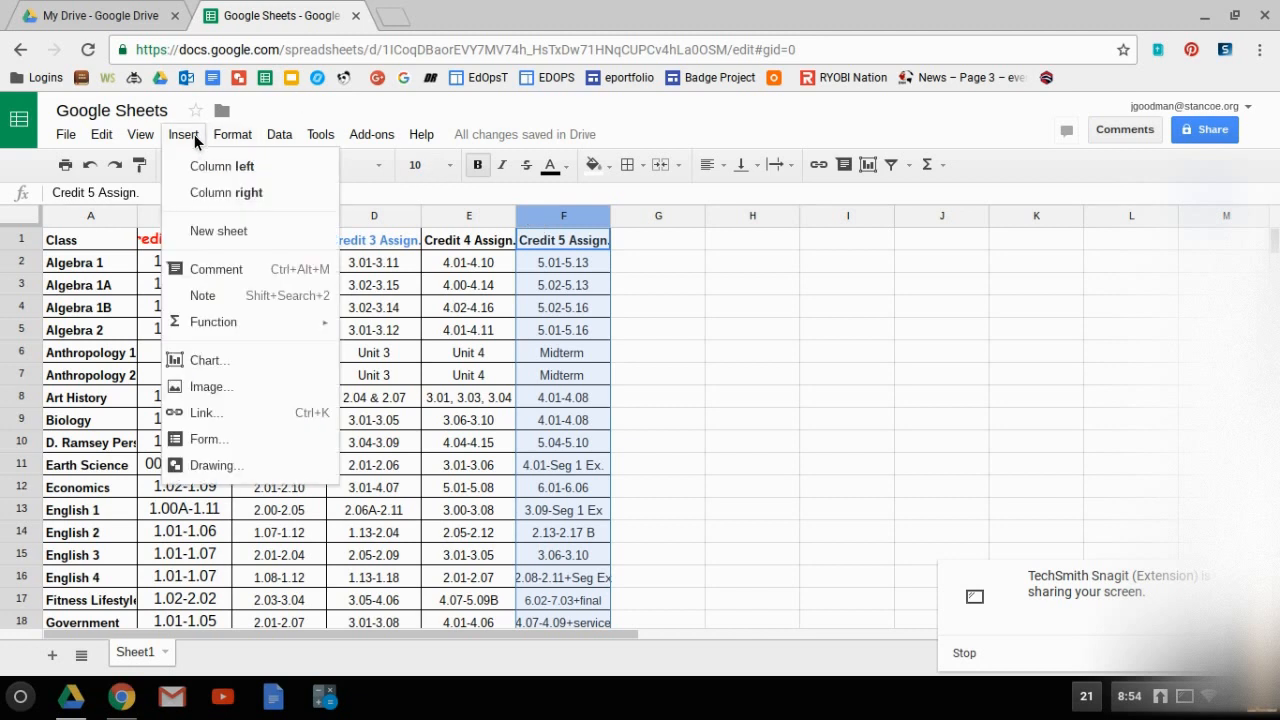
click(245, 170)
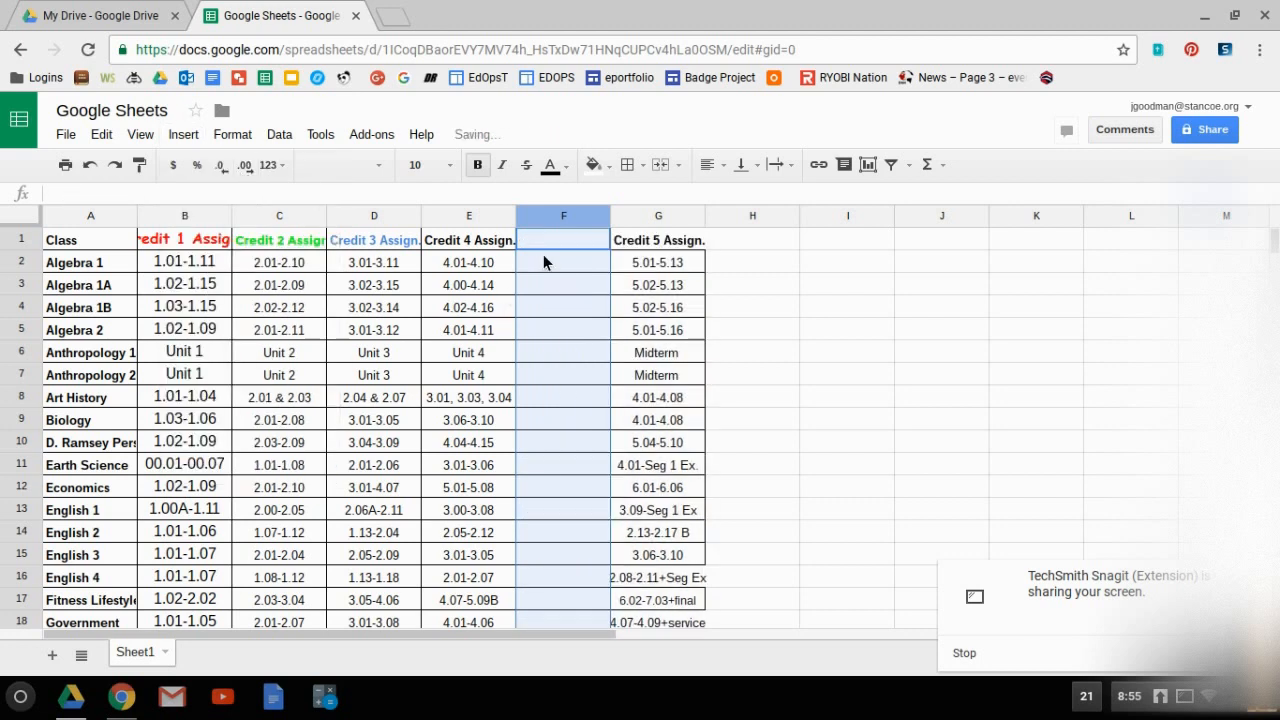
Insert an empty row below the Algebra 2 row.
click(24, 331)
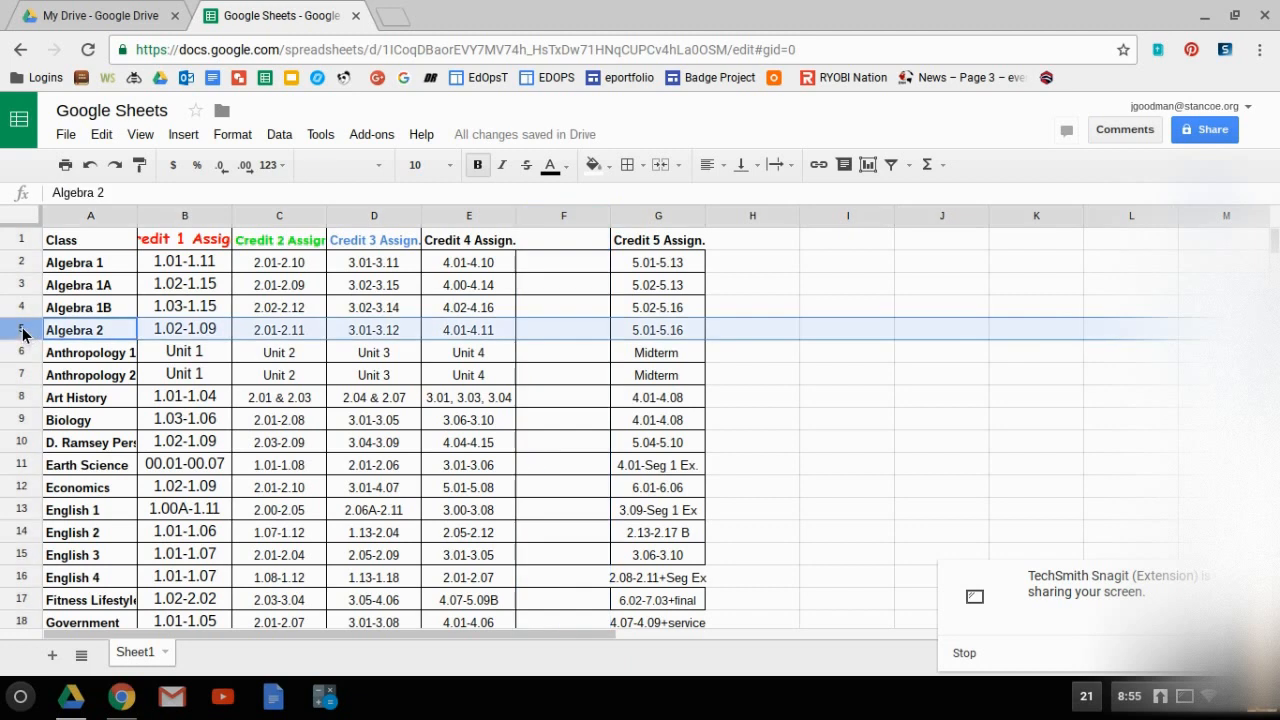
click(184, 140)
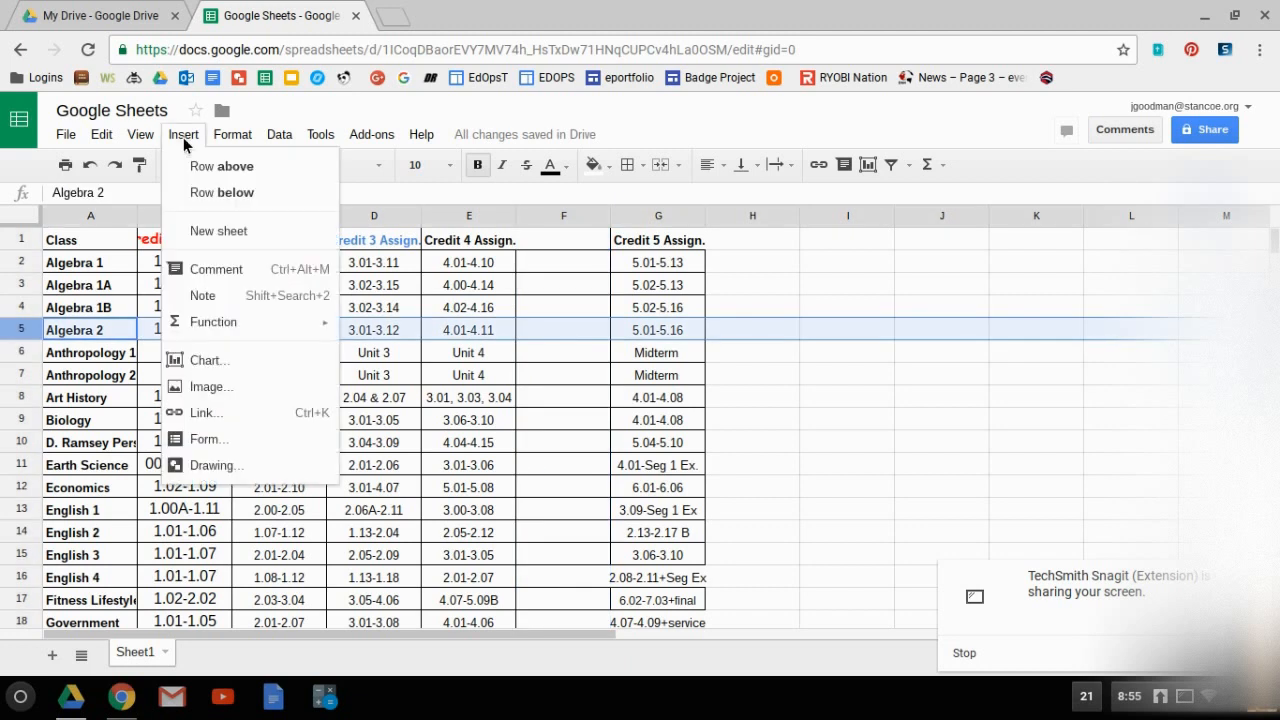
click(214, 193)
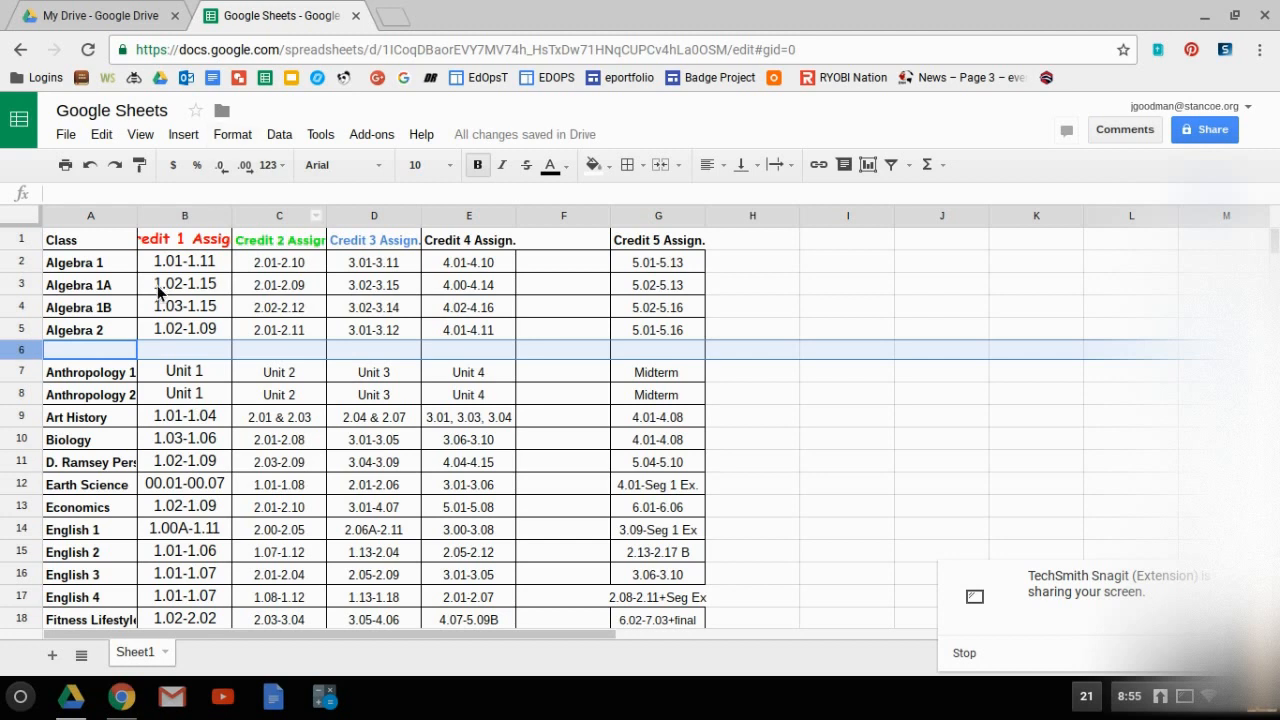
Paste the copied class credit table beside the existing one, starting in cell H1.
click(762, 243)
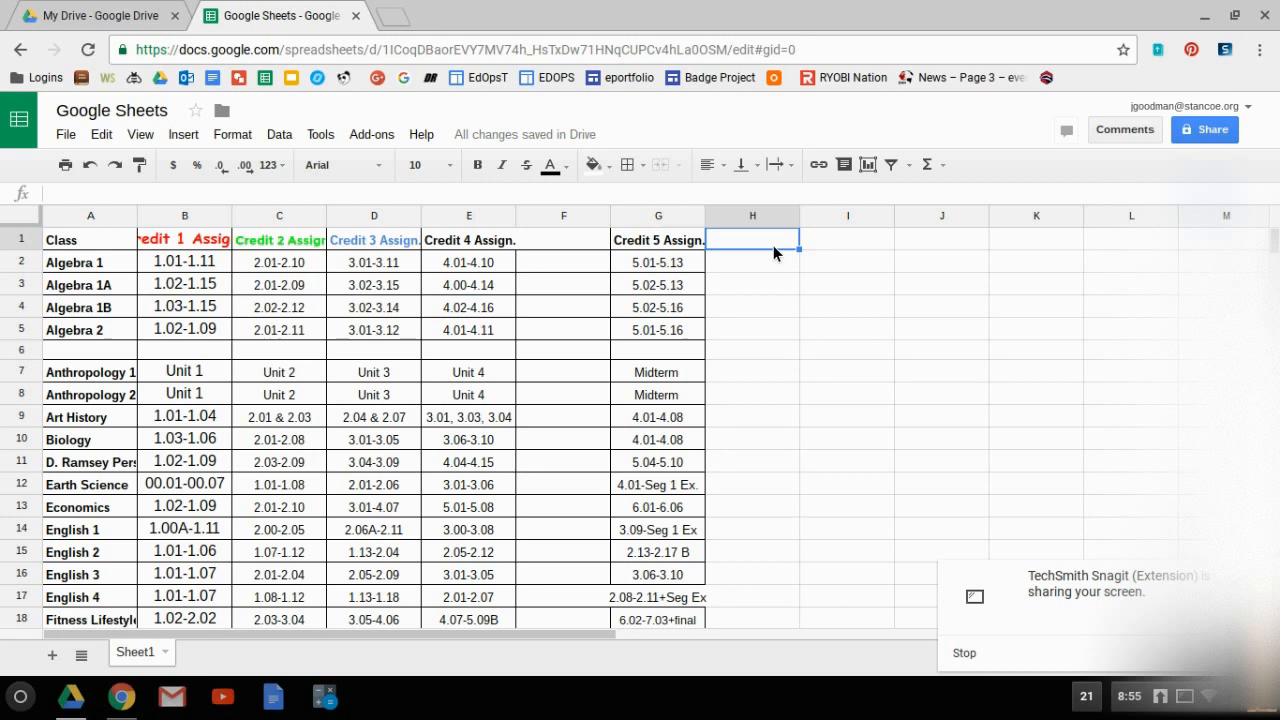
right_click(773, 252)
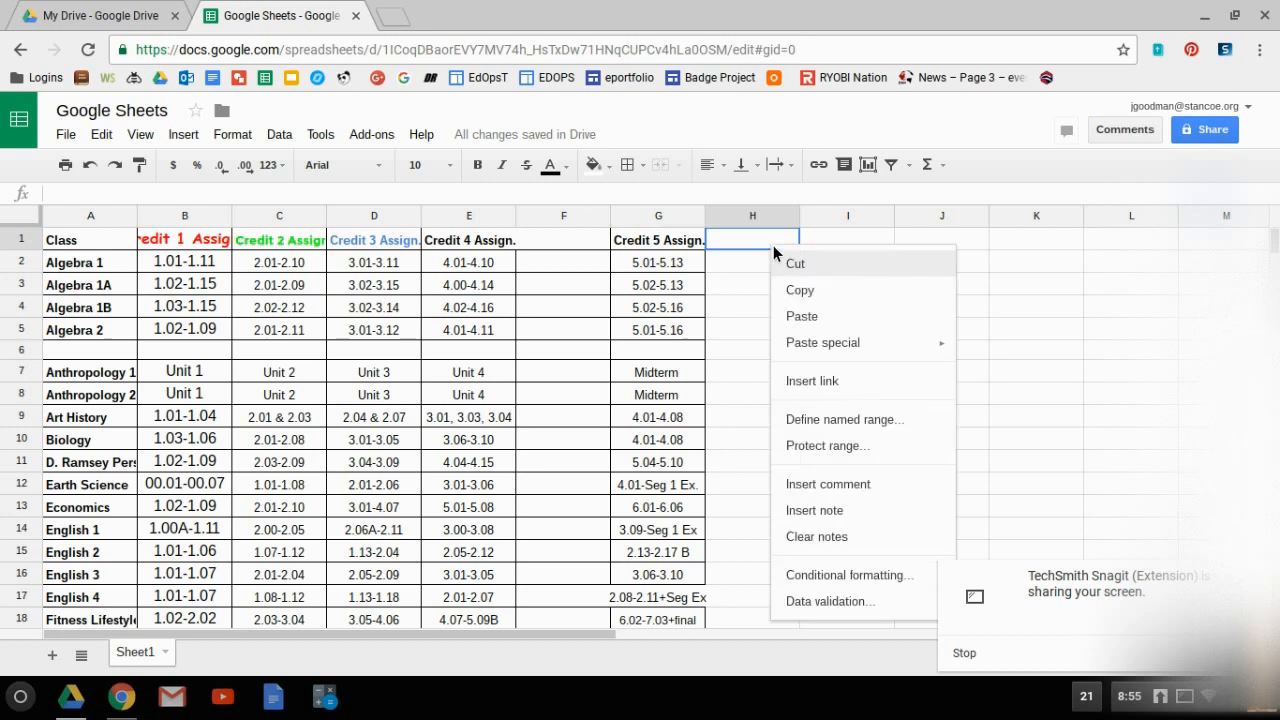
click(801, 318)
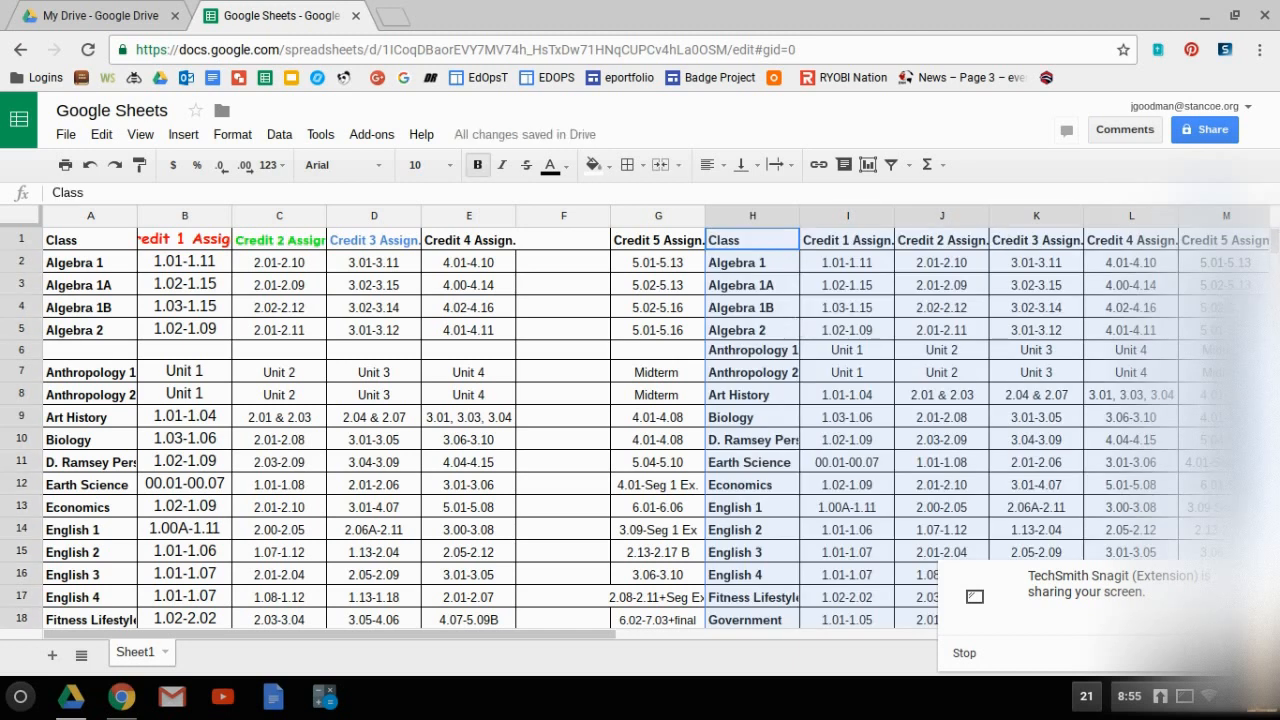
Paste another copy of the class credit table further down the sheet, starting in cell A92.
drag(1276, 258, 1276, 292)
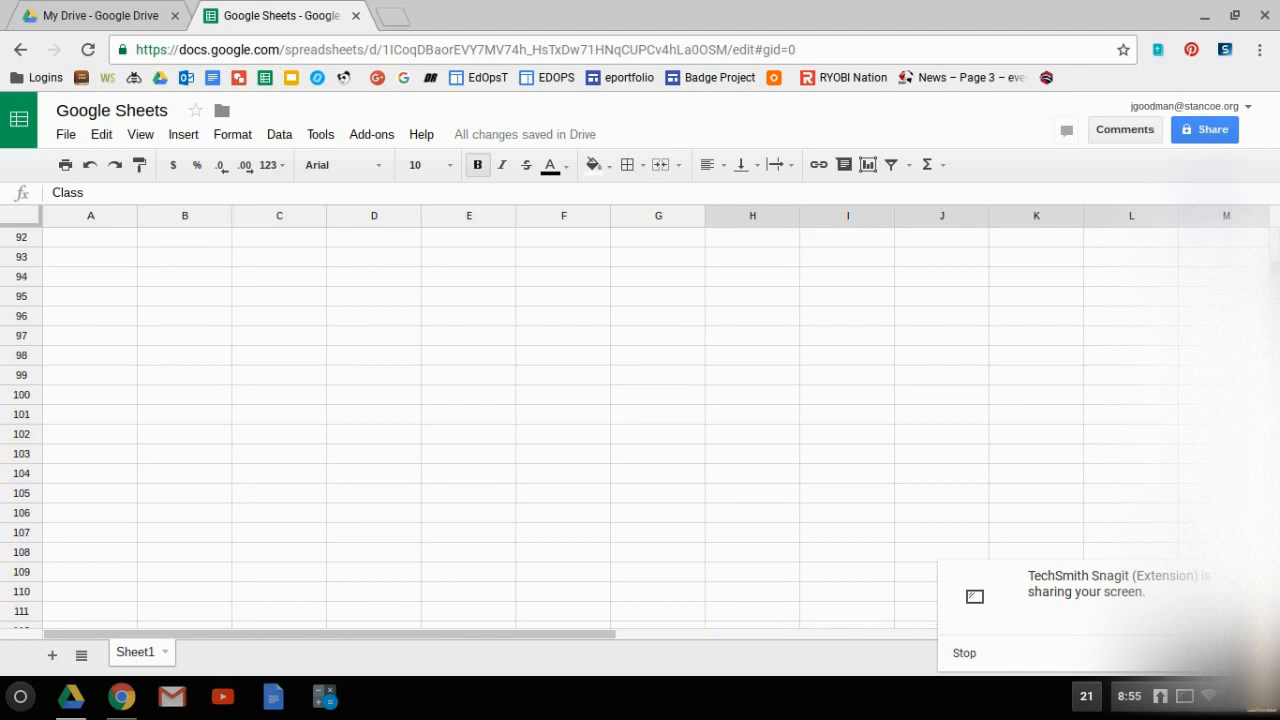
click(112, 238)
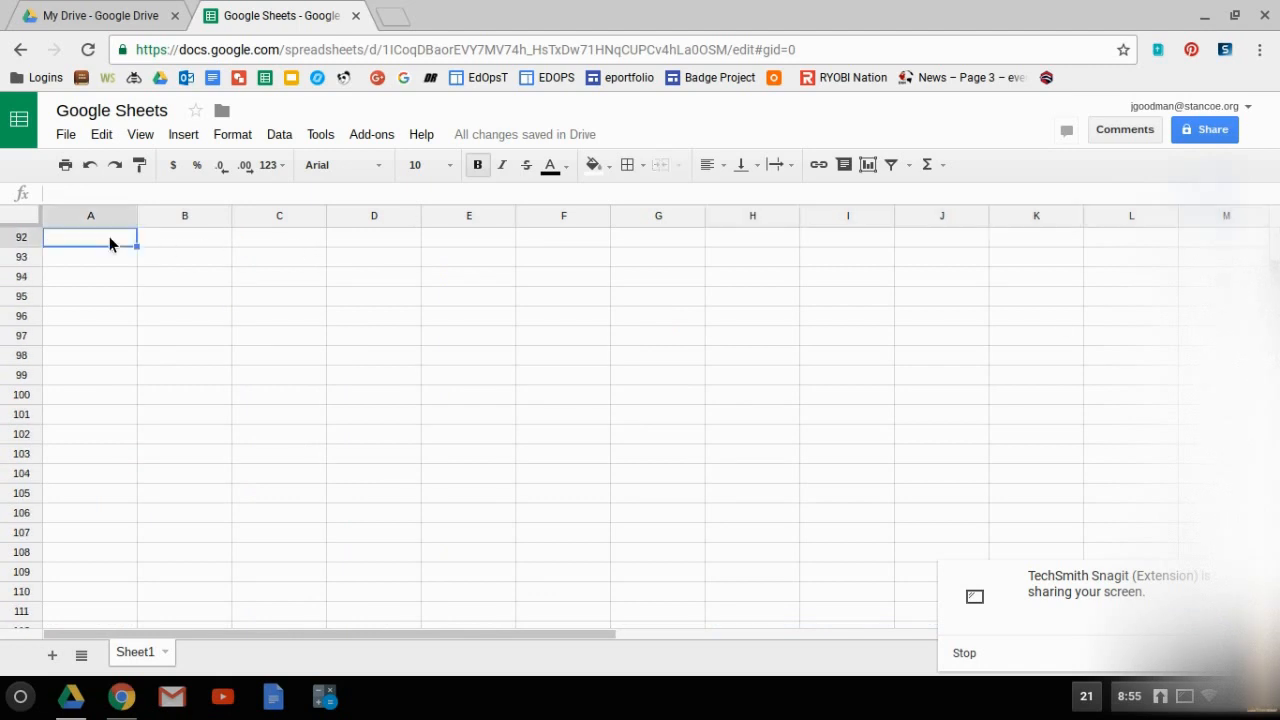
click(66, 136)
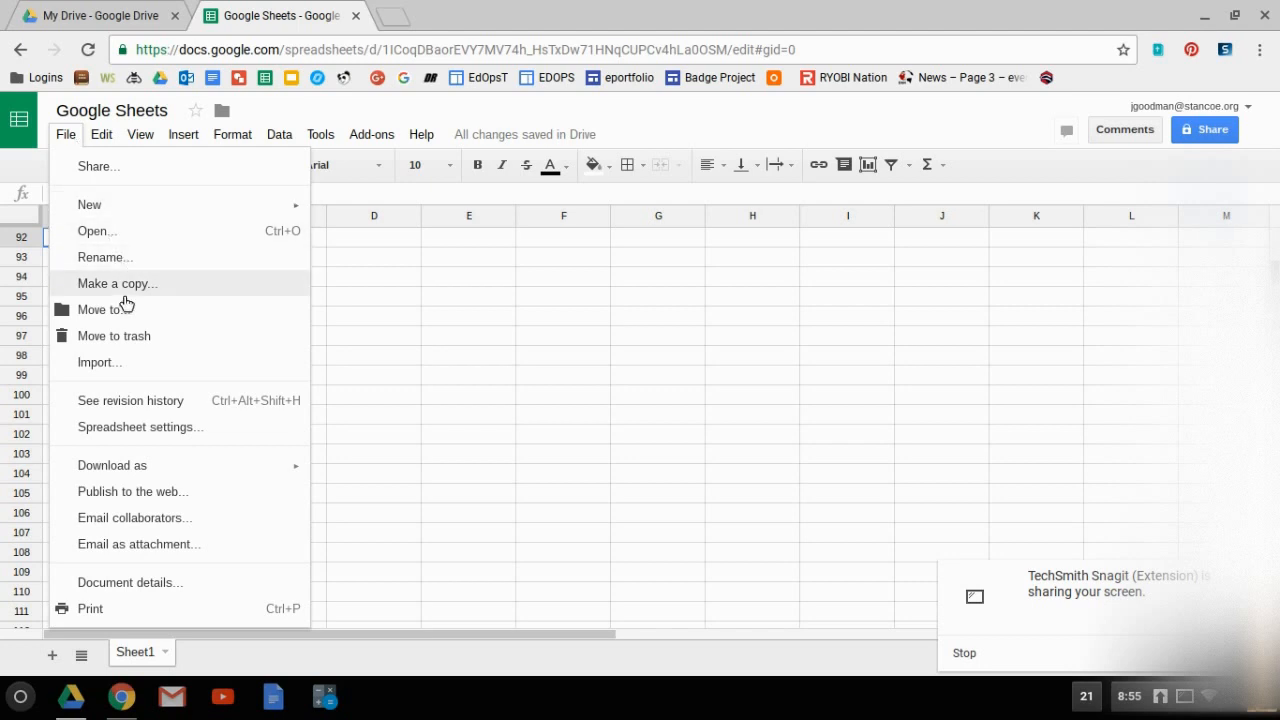
click(102, 138)
click(102, 138)
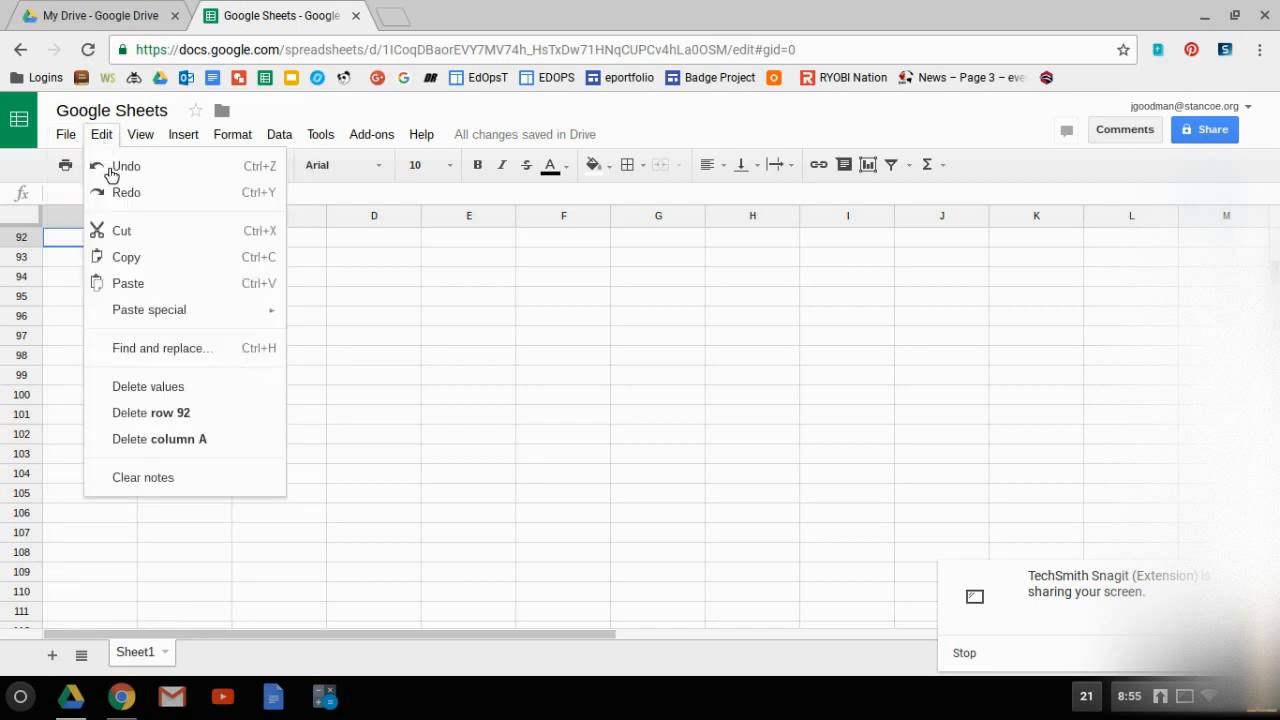
click(143, 285)
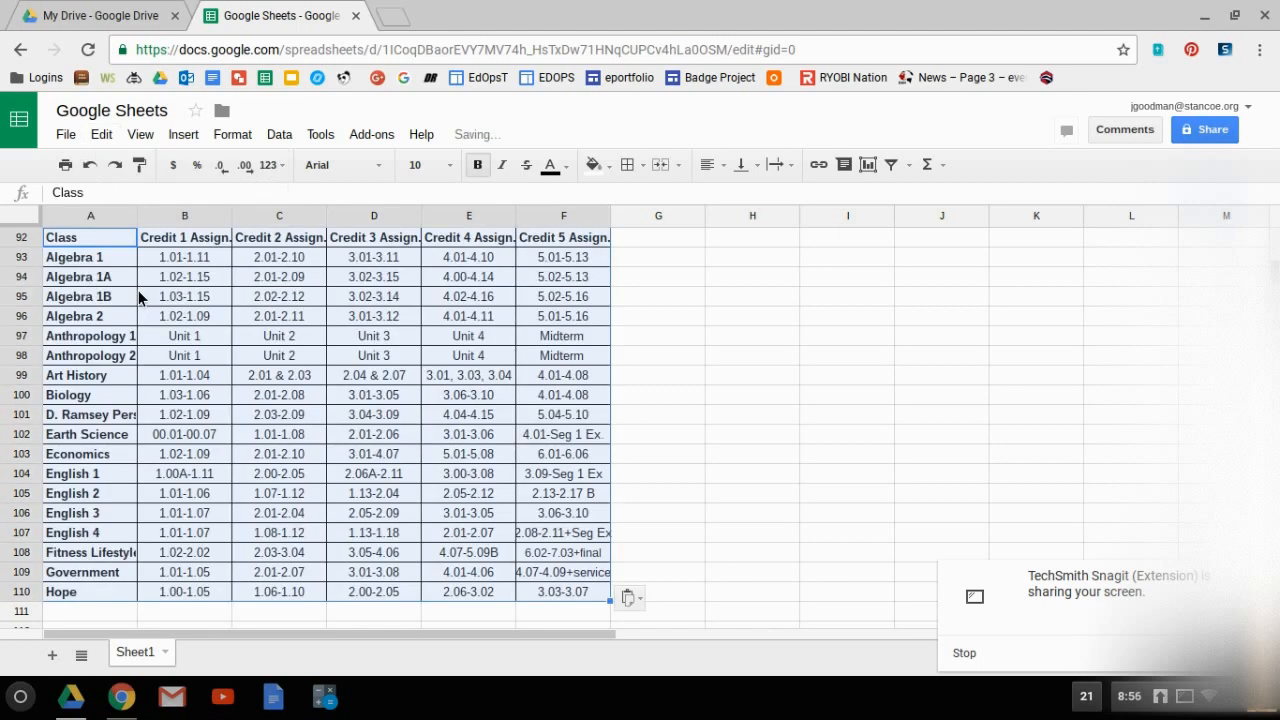
Cut the Credit 1 Assign. column, cells B92 to B110, and paste it after the Credit 5 Assign. column, starting in G92.
click(174, 242)
drag(174, 250, 196, 592)
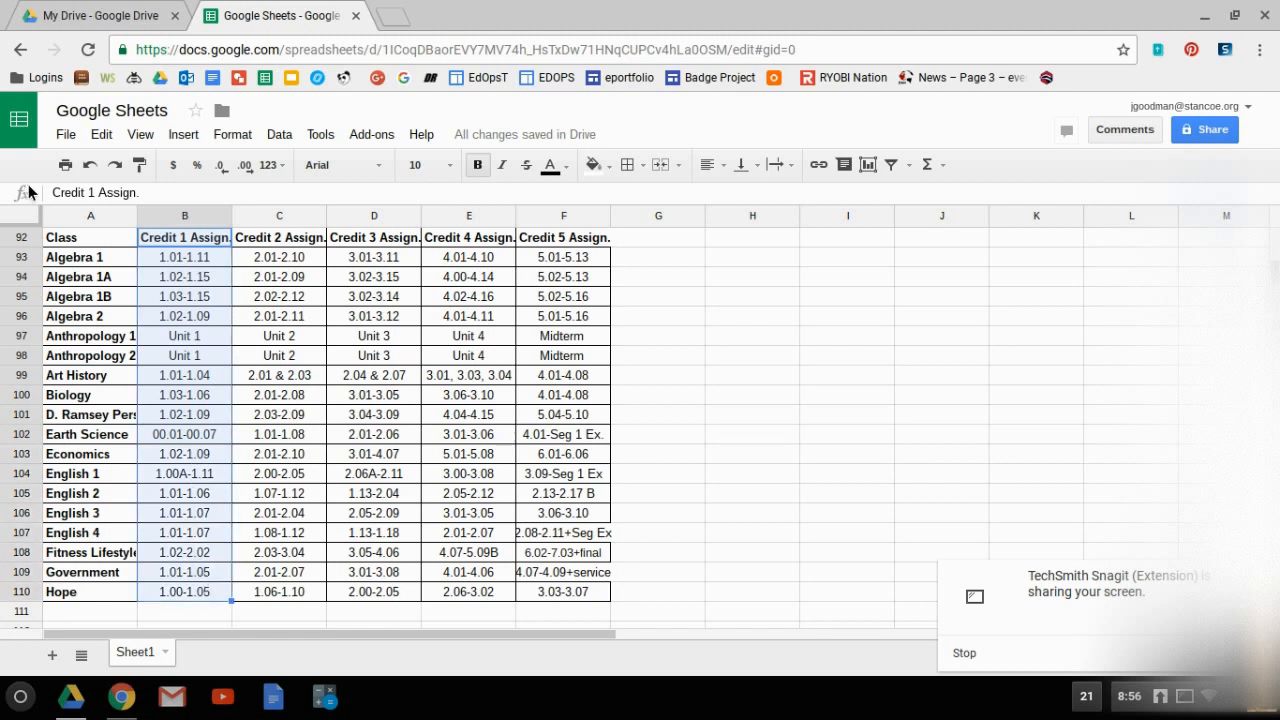
click(68, 140)
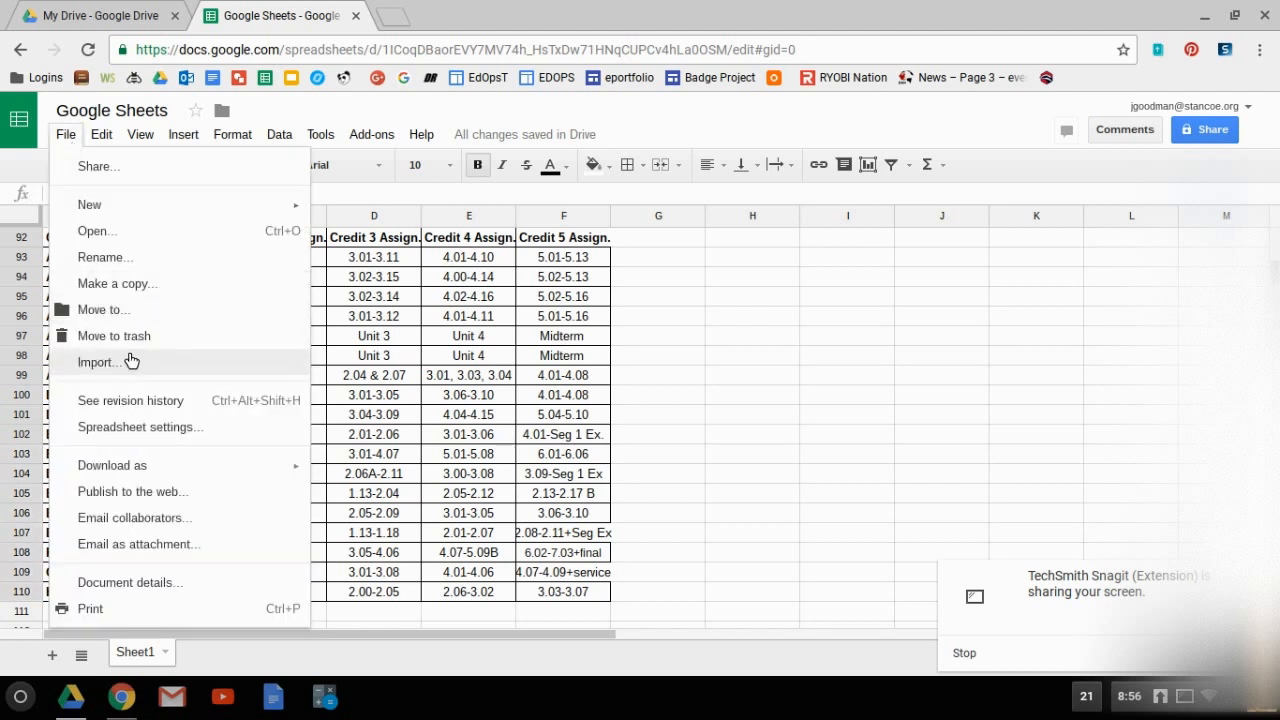
mouse_move(102, 134)
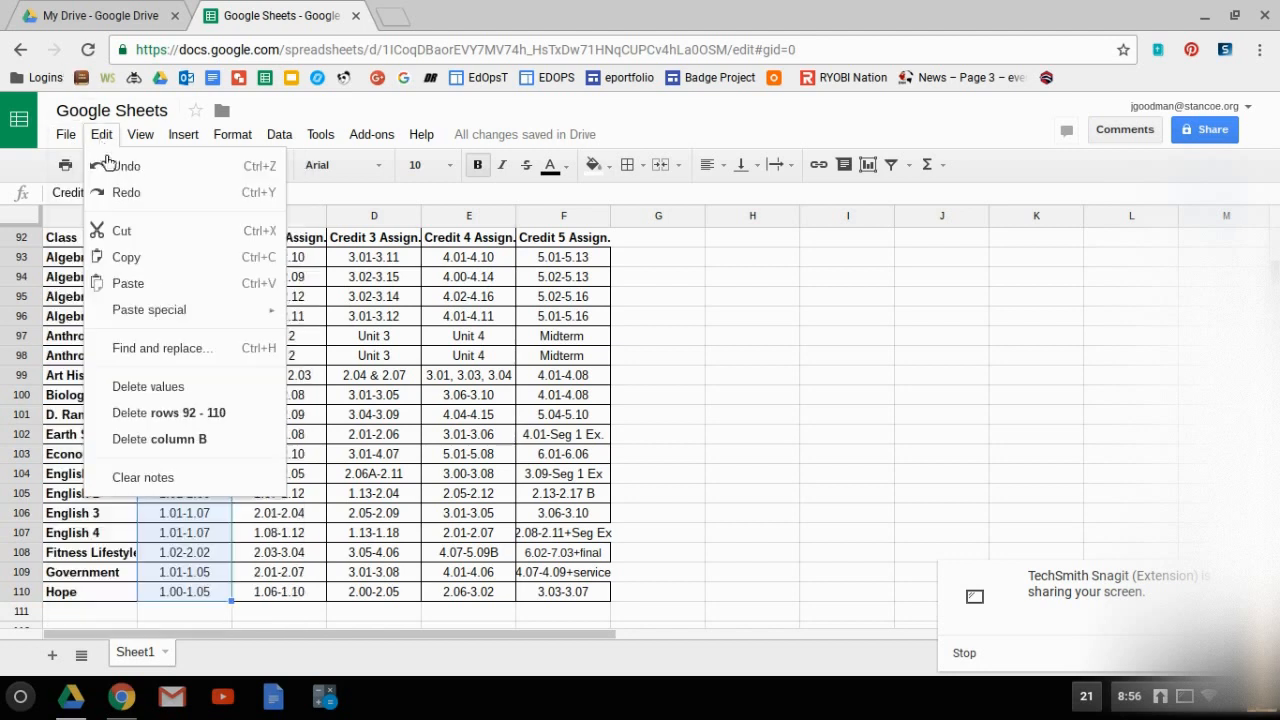
click(130, 238)
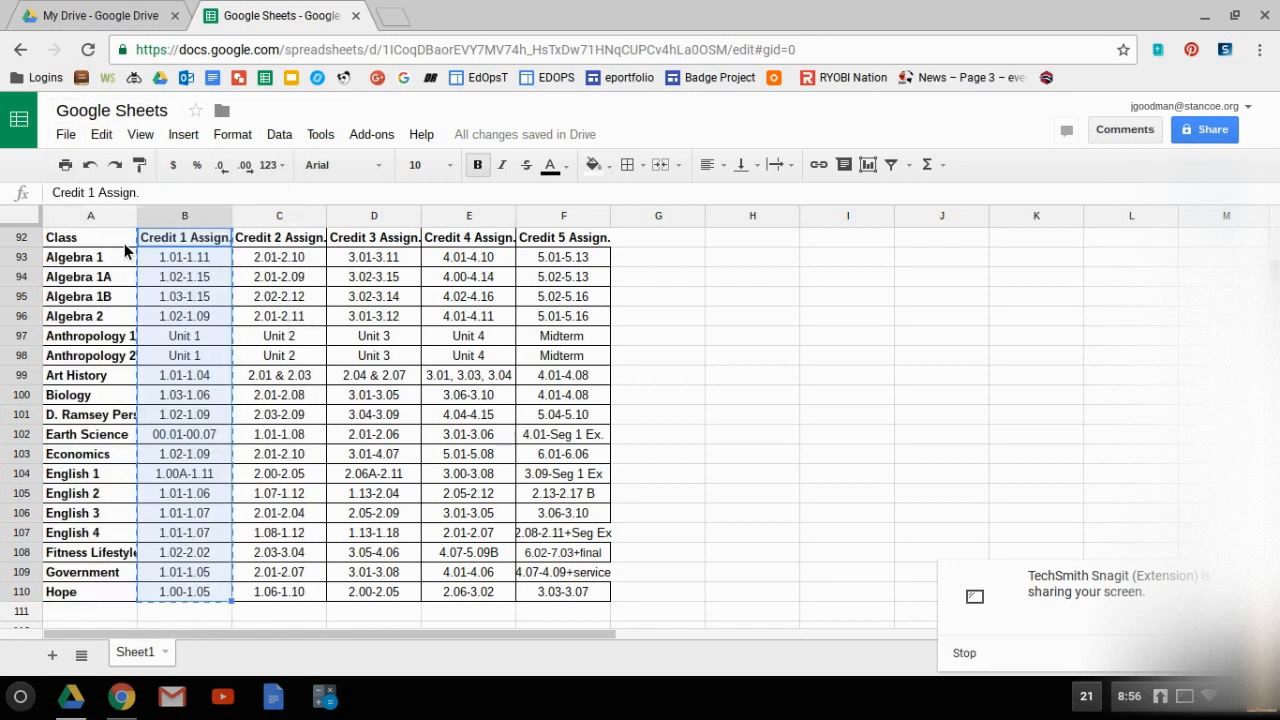
click(627, 247)
right_click(627, 247)
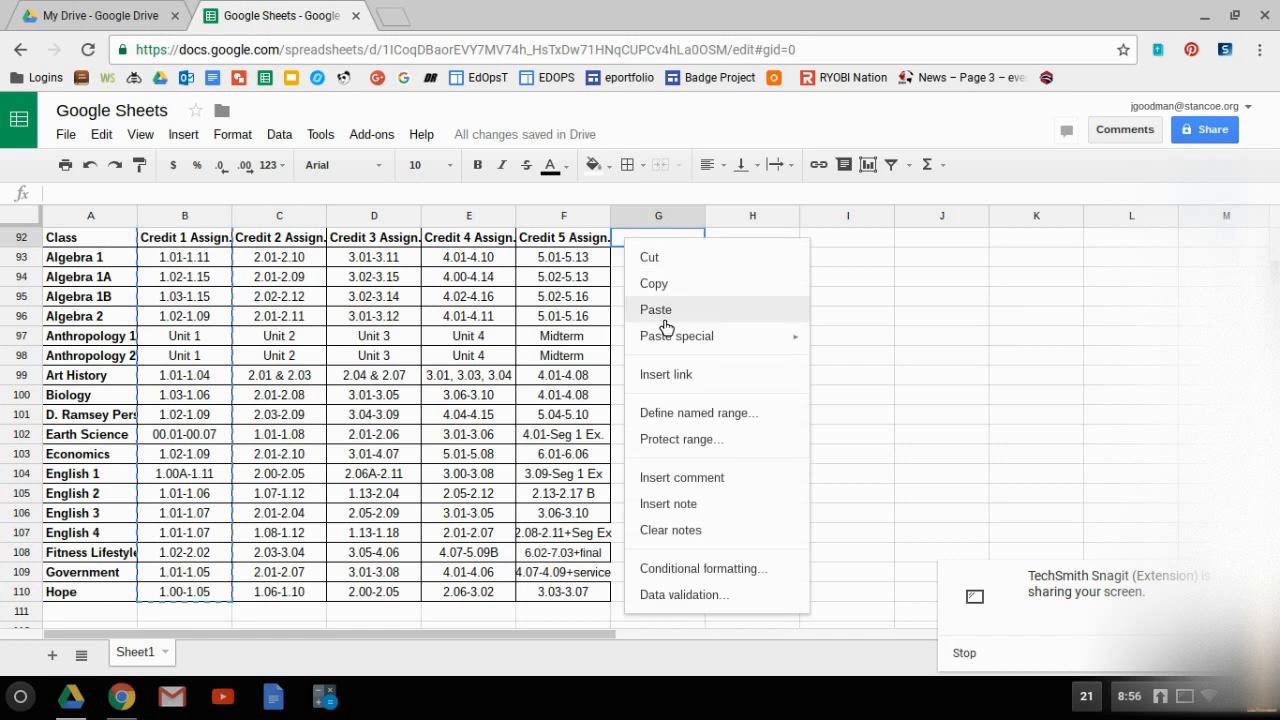
click(656, 311)
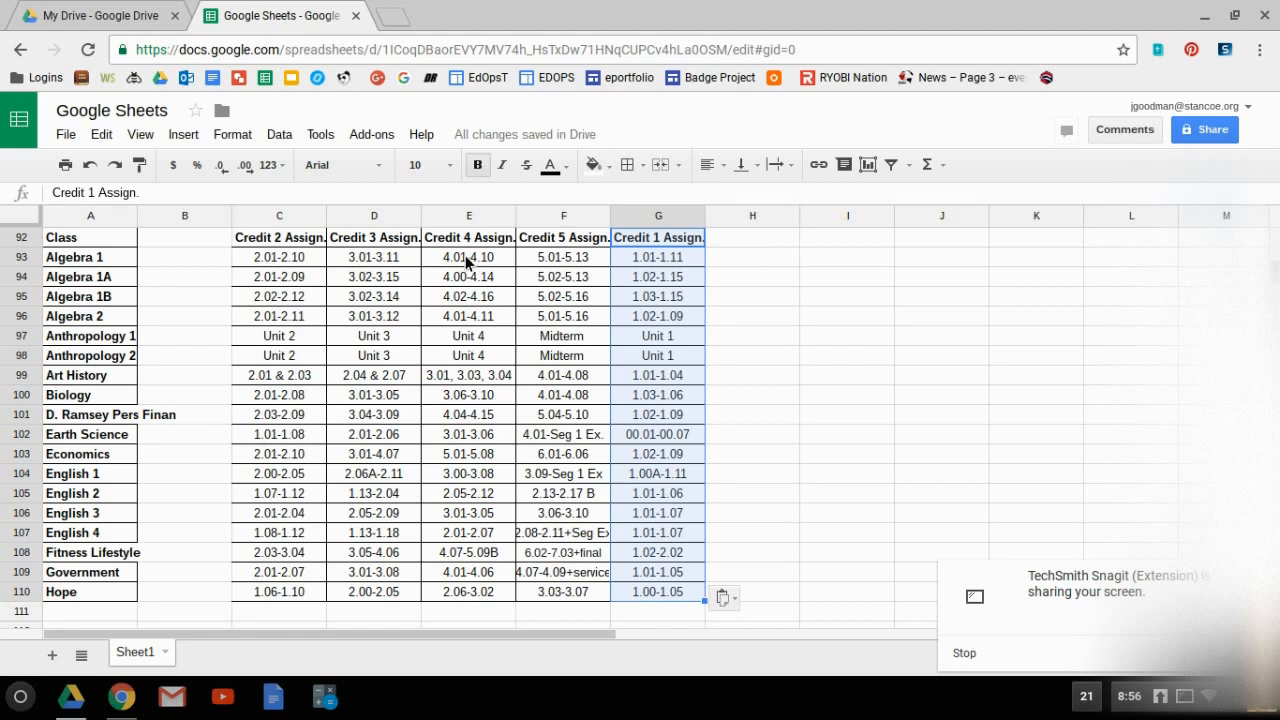
Merge the empty cell B92 with the Credit 2 Assign. header in C92.
click(209, 238)
shift+click(241, 246)
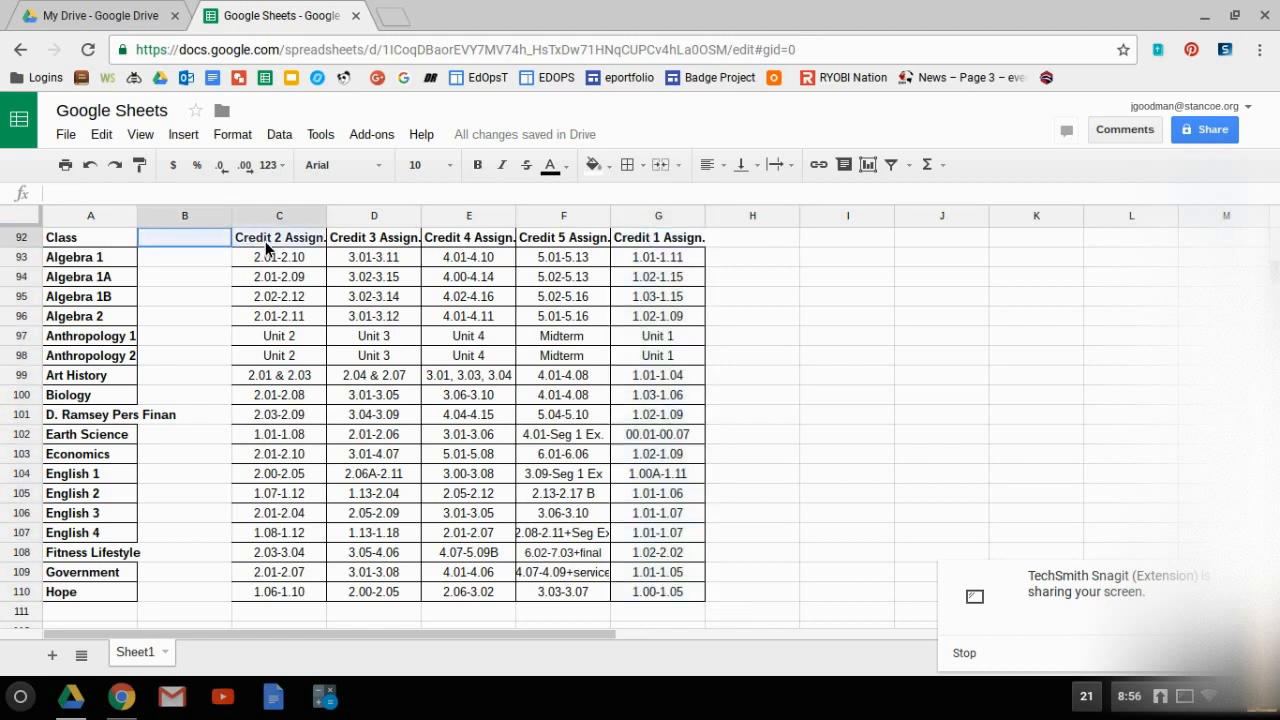
click(668, 170)
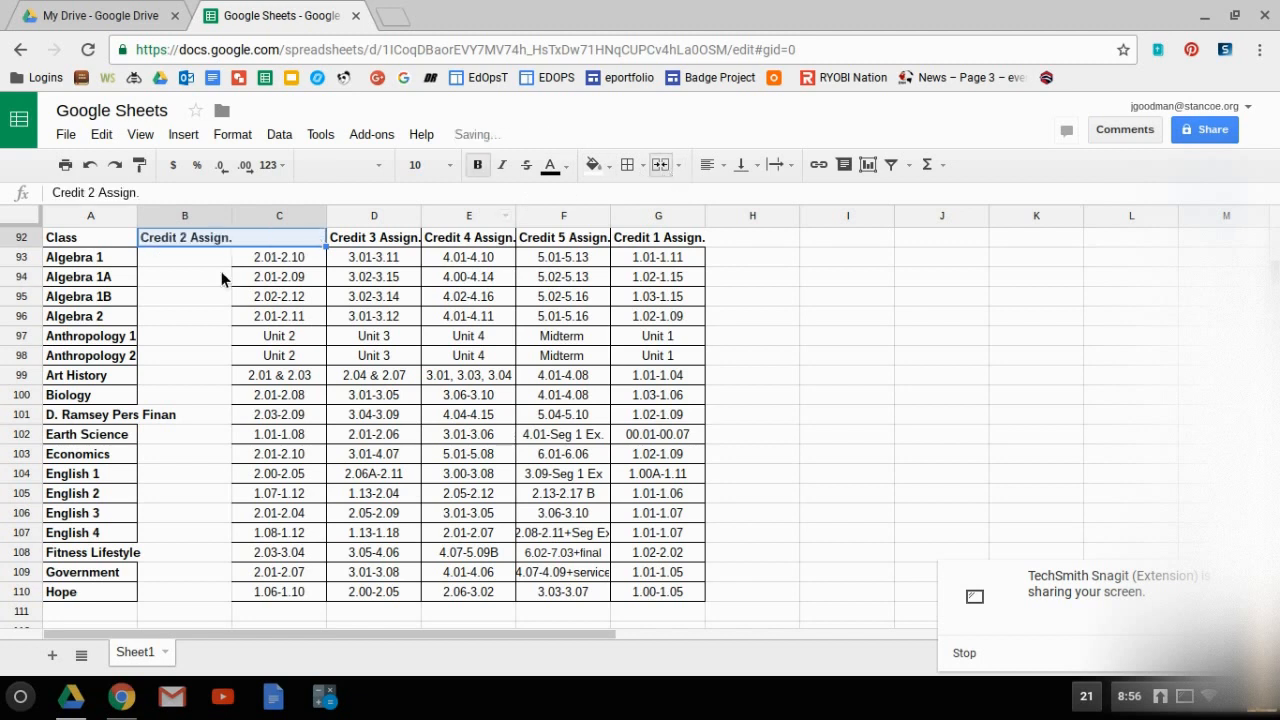
Centre cell B93 and the merged Credit 2 Assign. header in row 92 horizontally.
click(178, 257)
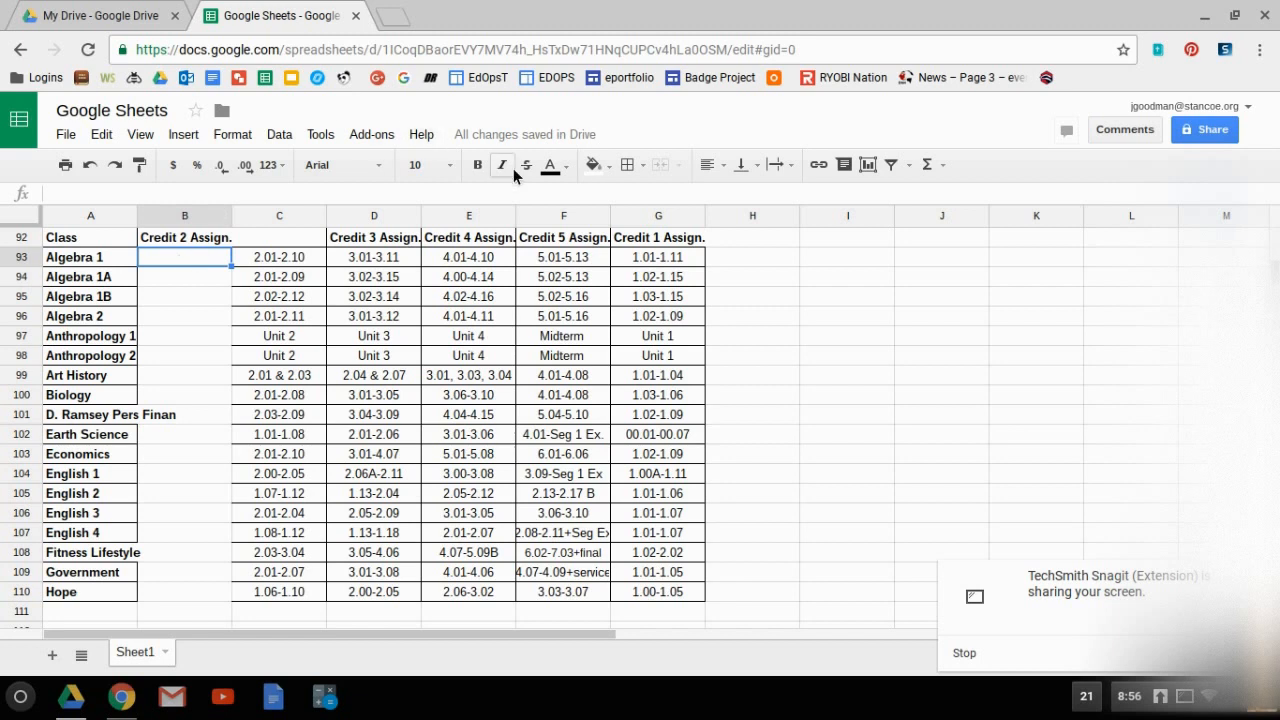
click(723, 165)
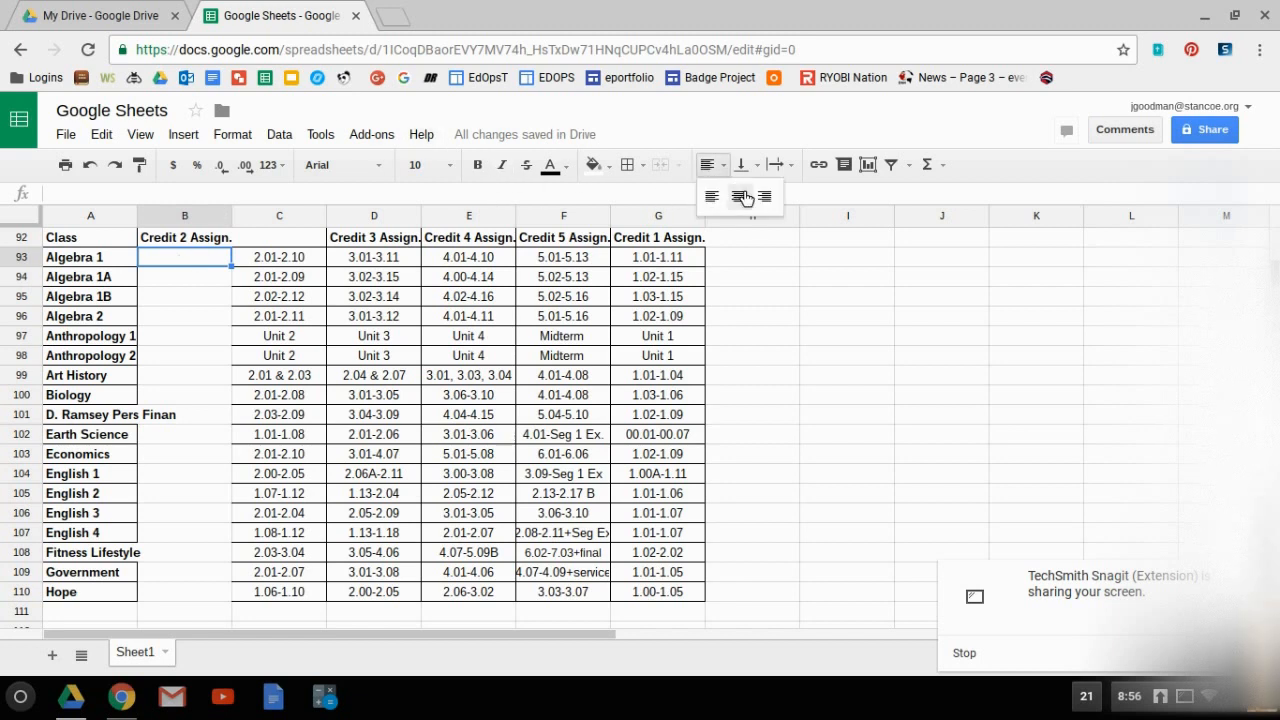
click(747, 199)
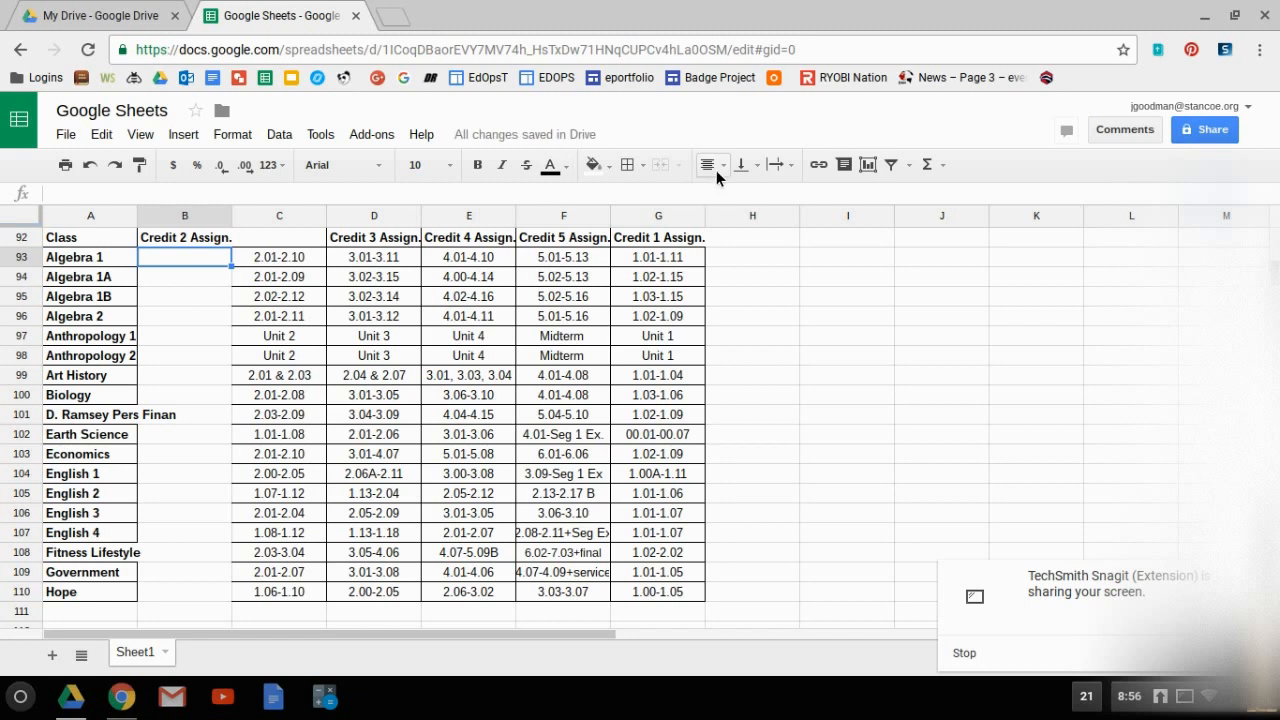
click(228, 245)
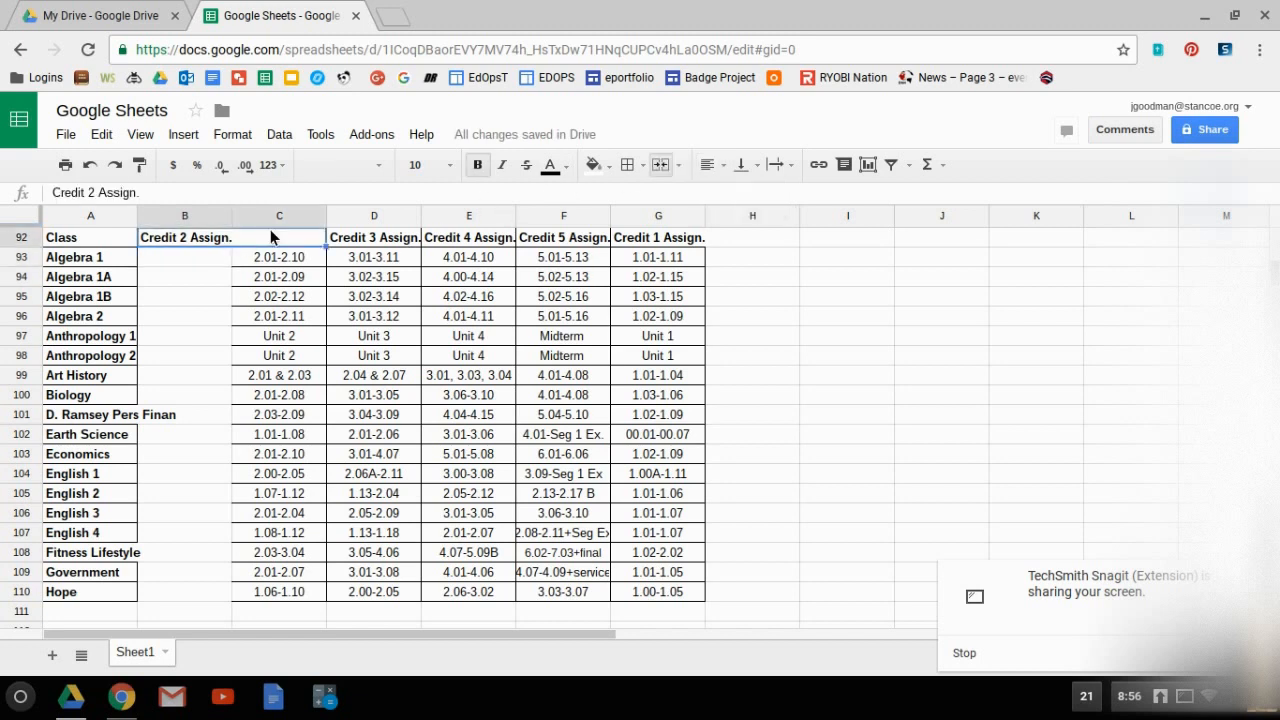
click(736, 167)
click(708, 165)
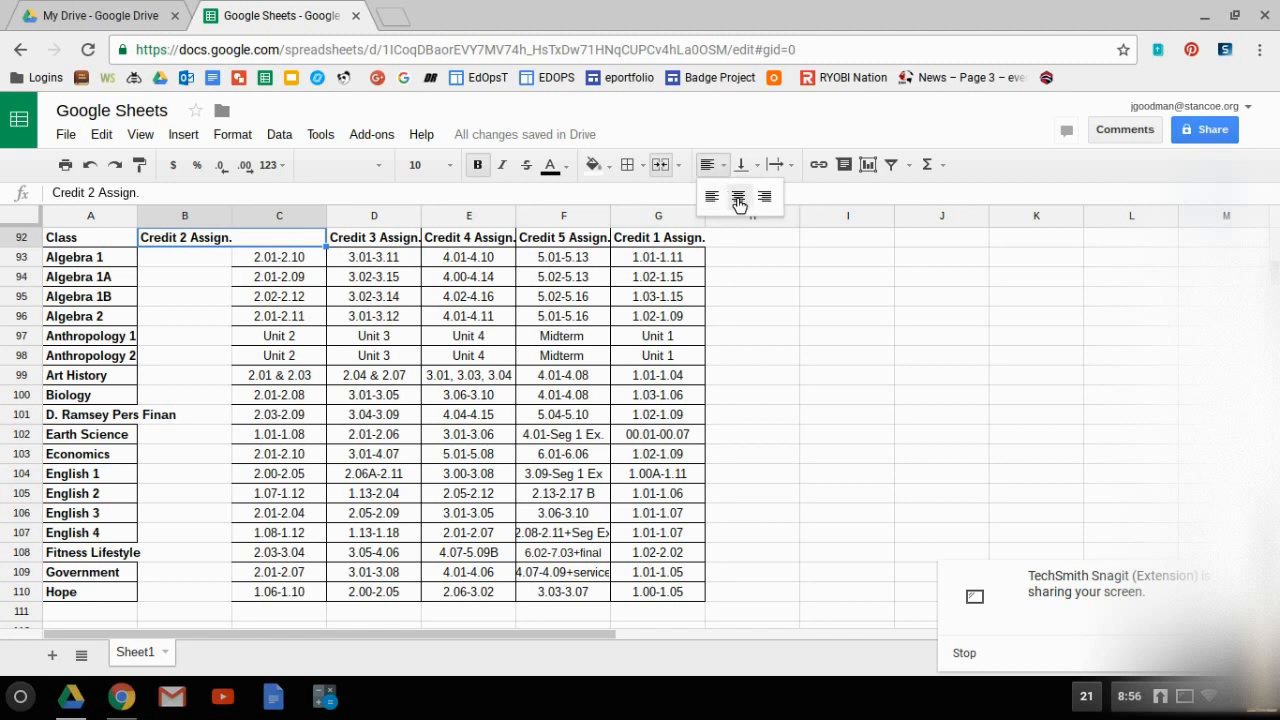
click(740, 197)
click(210, 260)
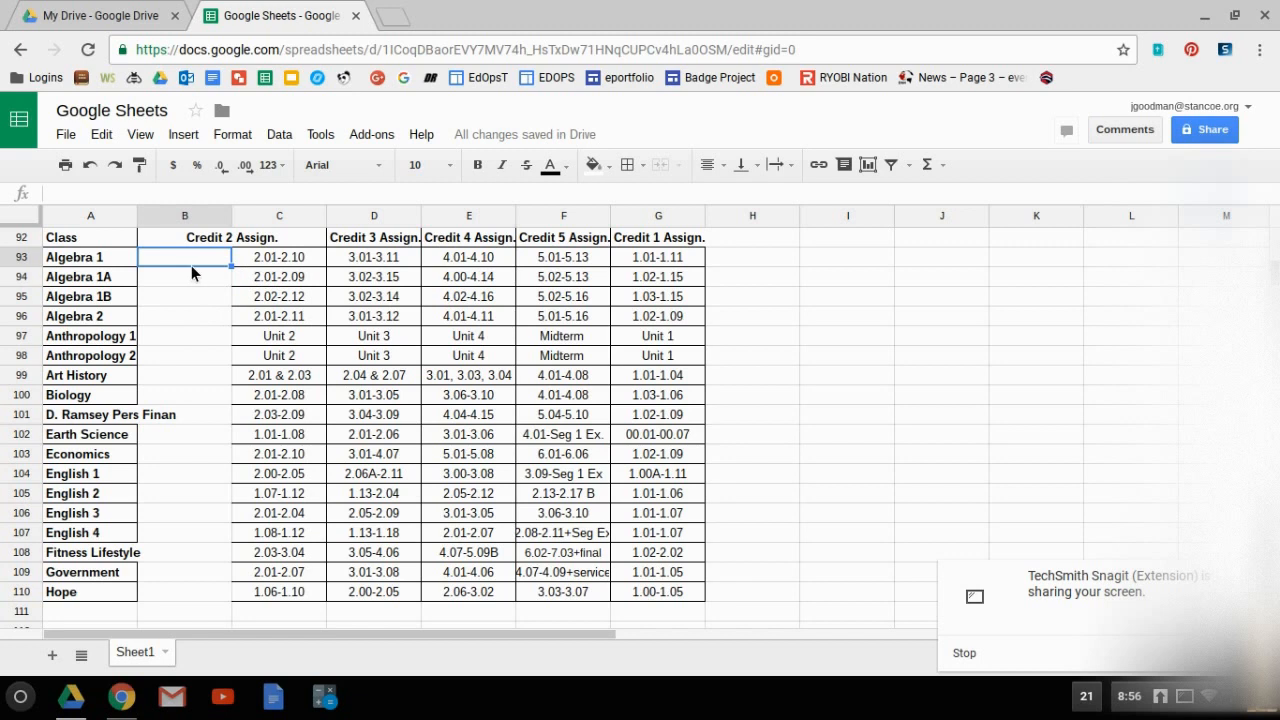
Apply all borders to the empty cells B93 to B110 and deselect them.
drag(192, 267, 197, 597)
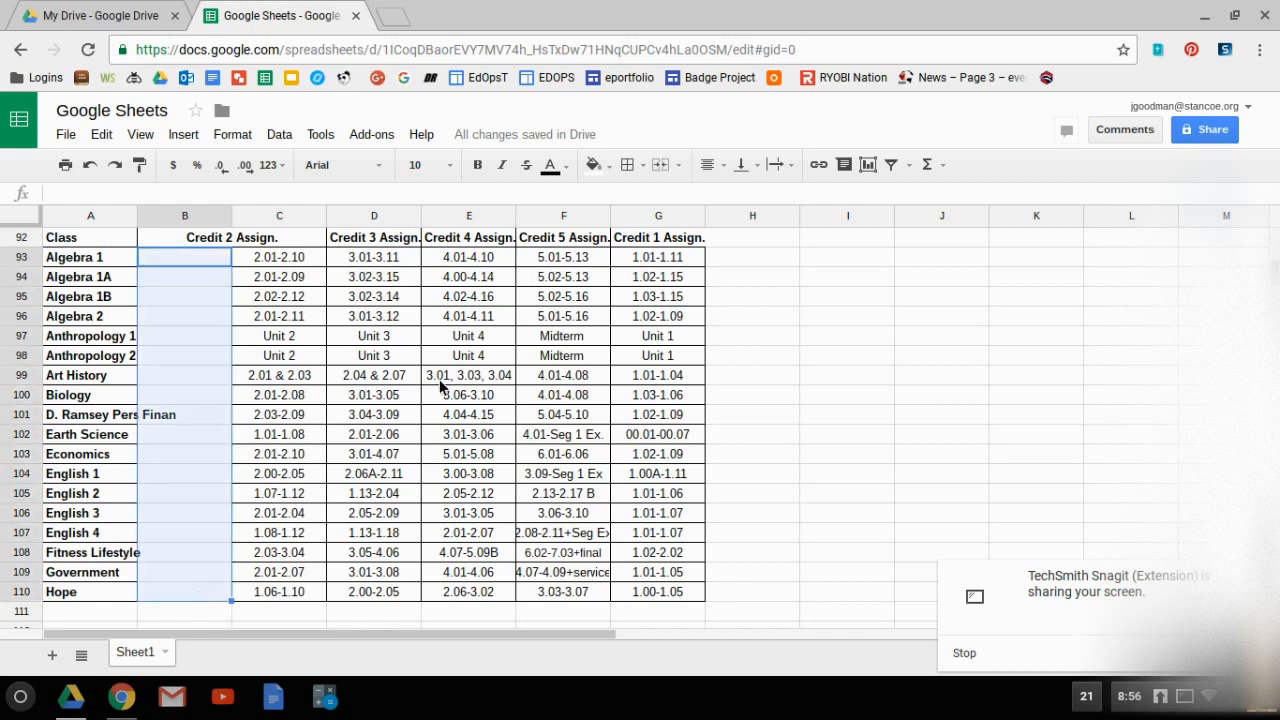
click(629, 168)
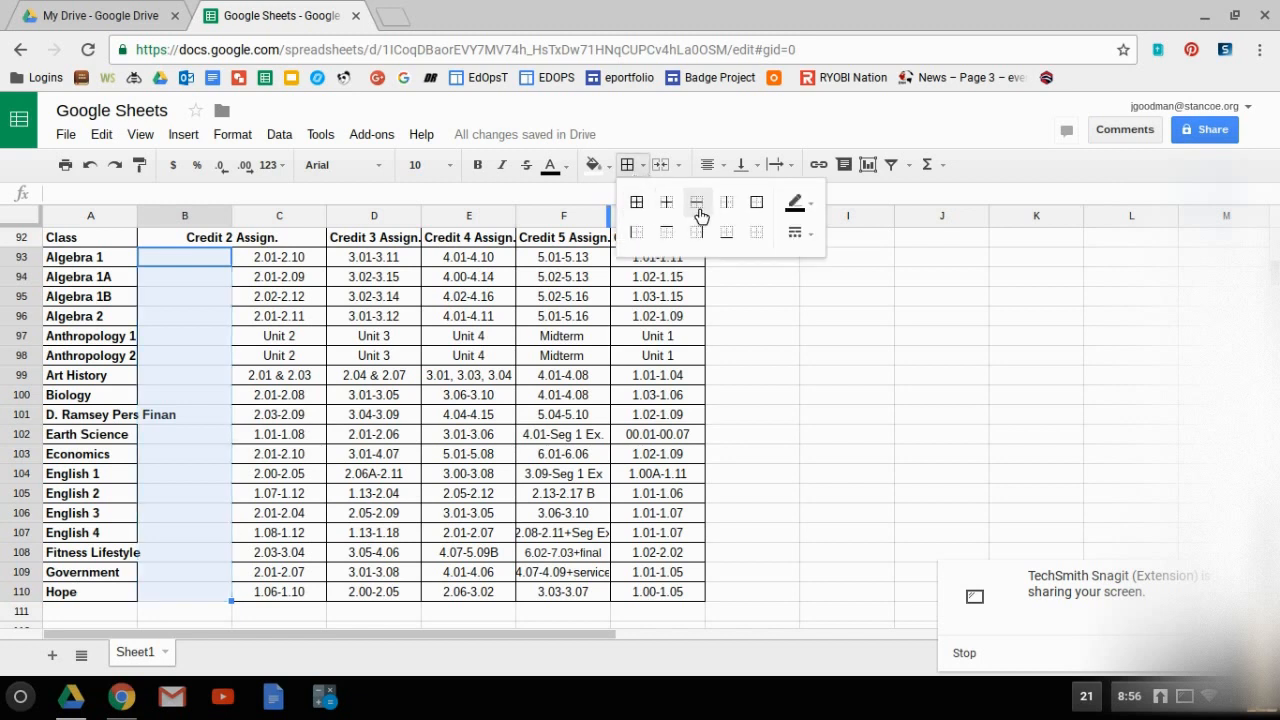
click(644, 215)
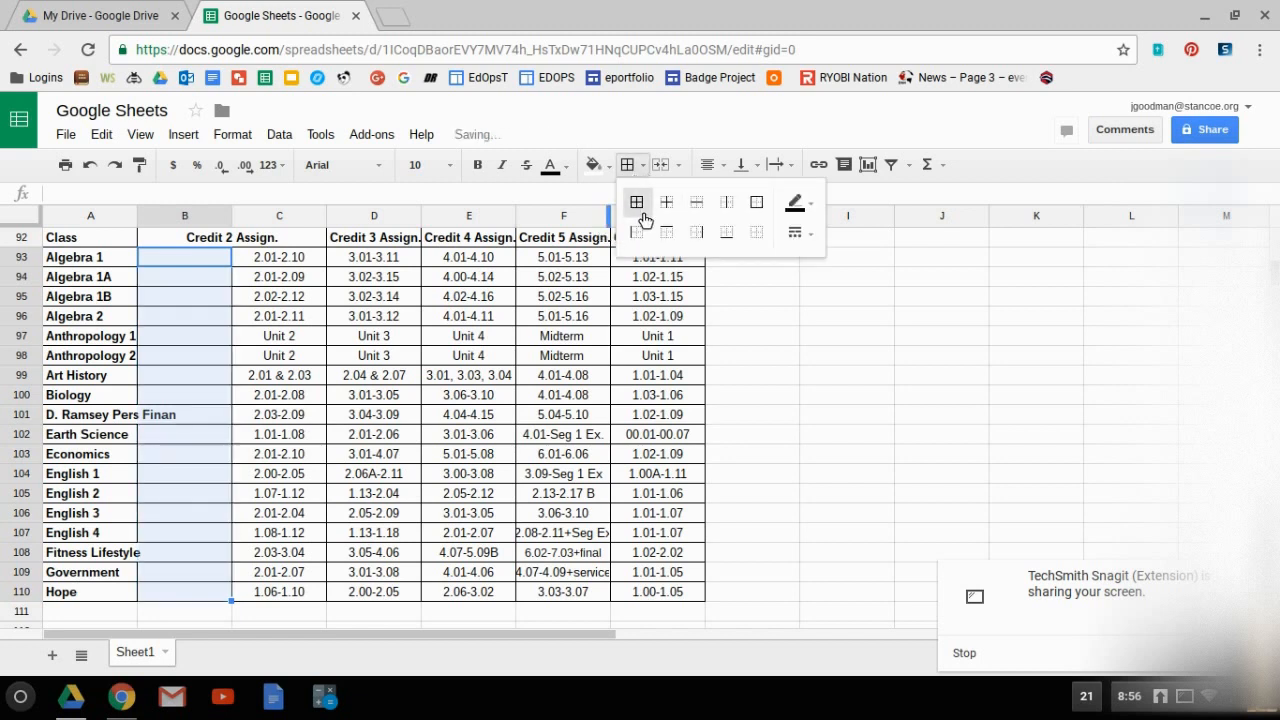
click(916, 400)
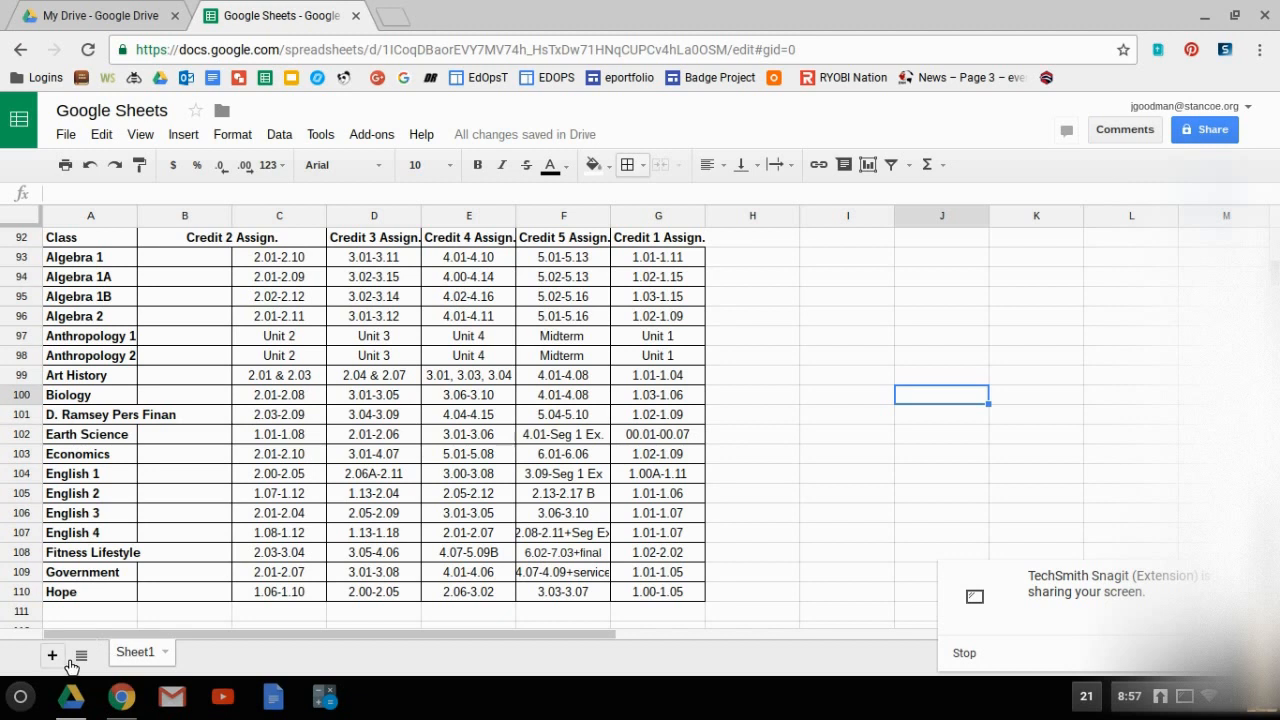
Rename Sheet1 as Credit 1.
click(157, 662)
click(190, 451)
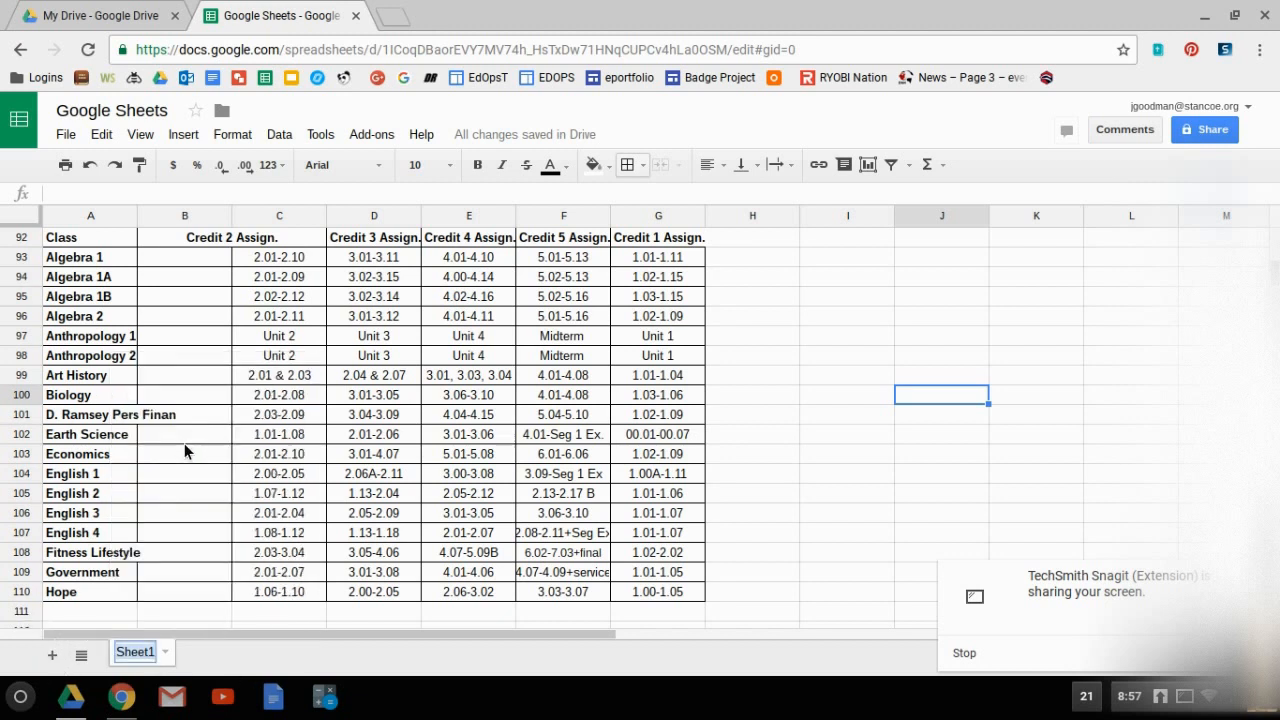
text(Credit q)
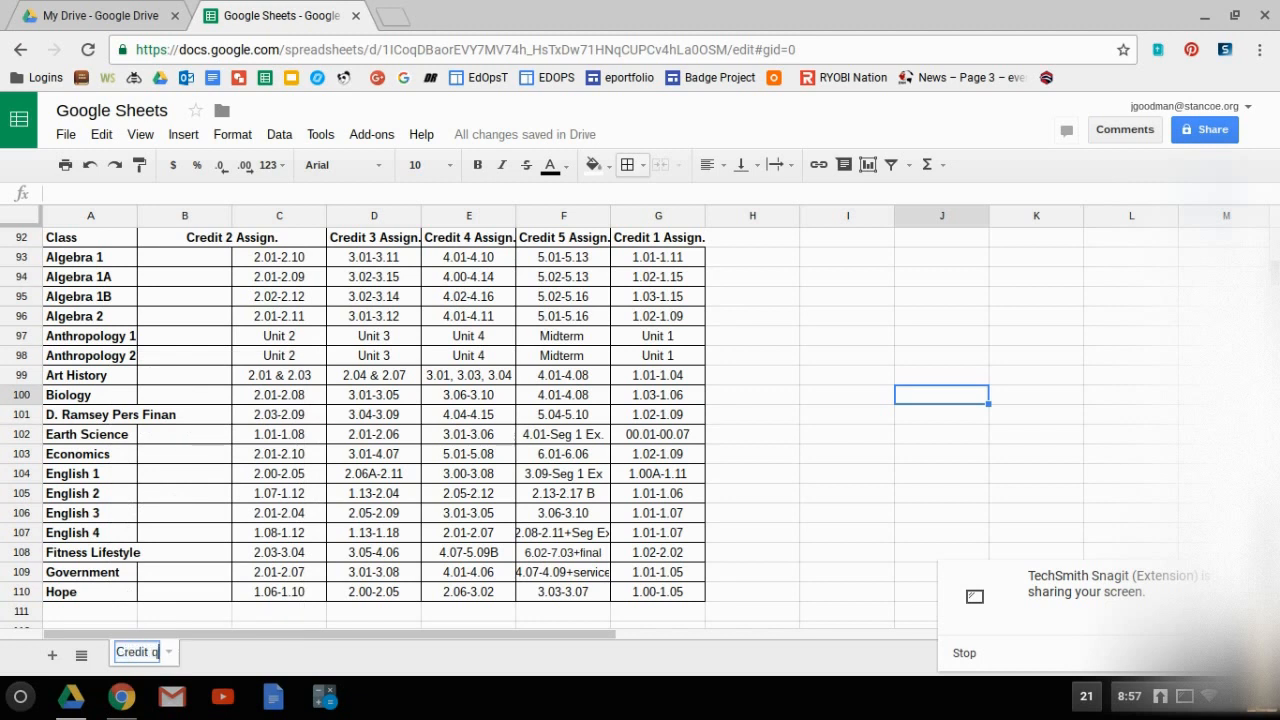
key(BackSpace)
text(1)
key(Return)
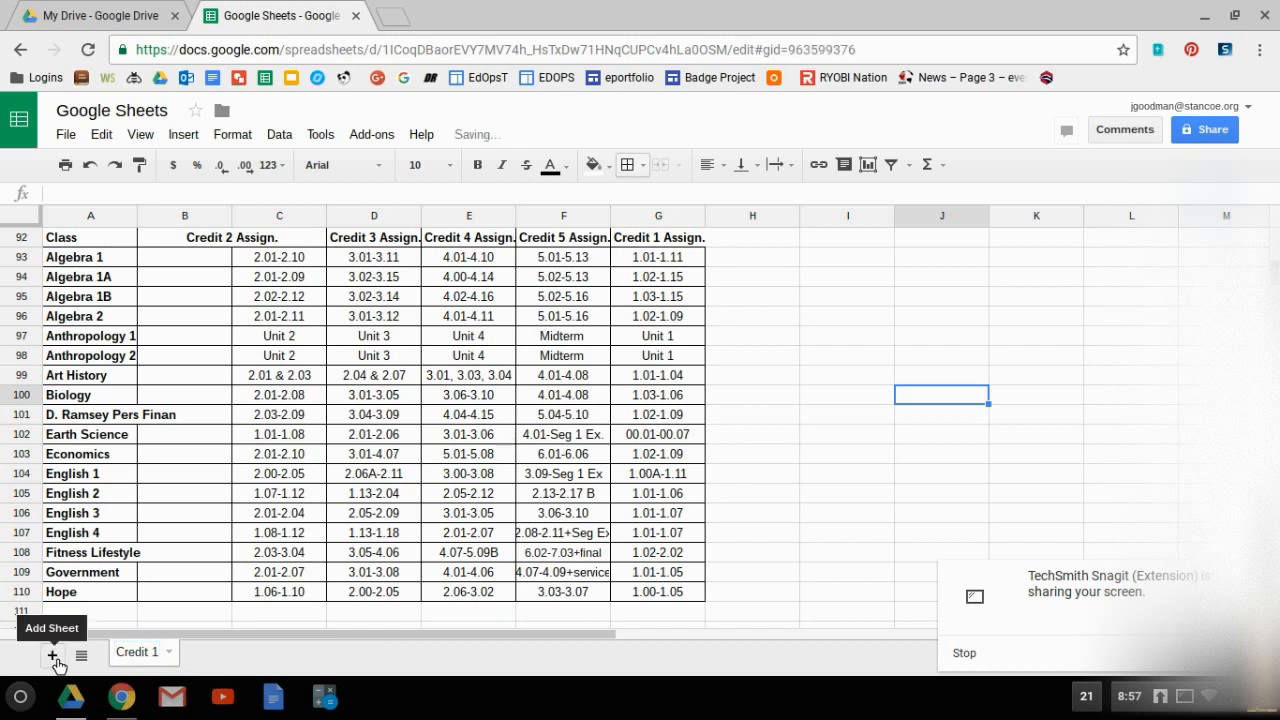
Add a new sheet to the spreadsheet and rename it as Credit 2.
click(53, 656)
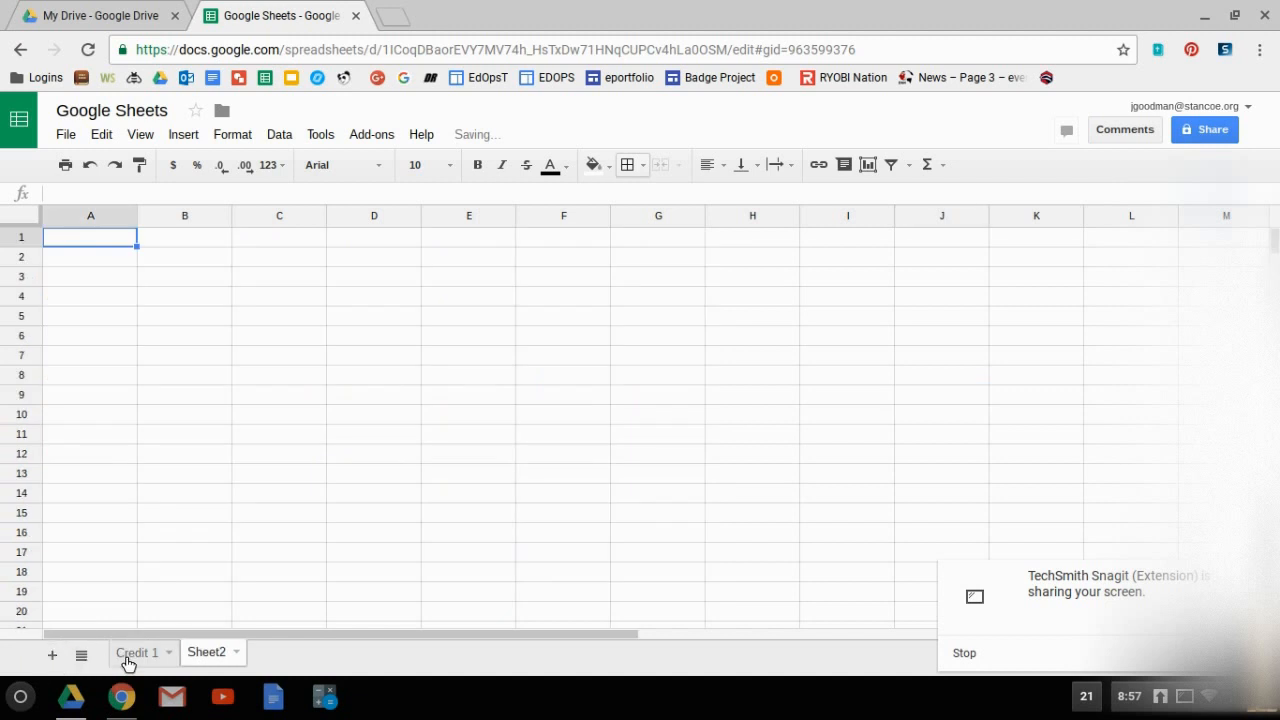
right_click(198, 663)
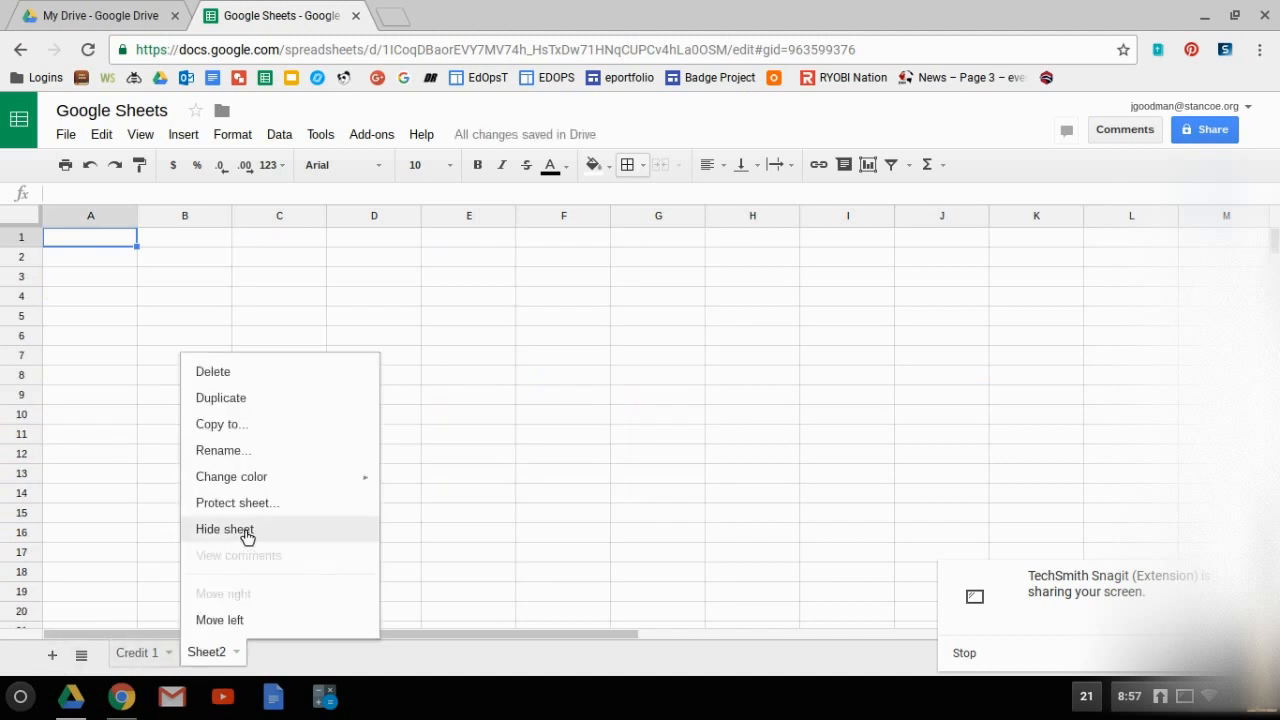
click(253, 451)
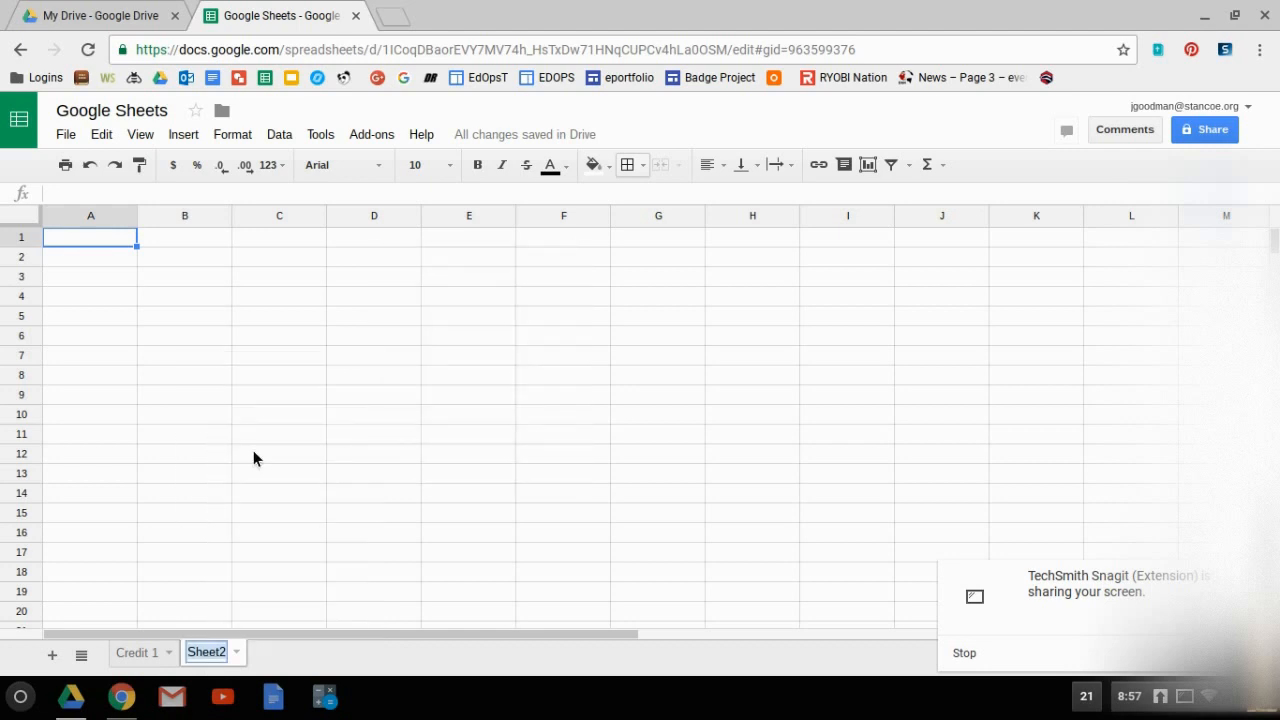
text(Credit )
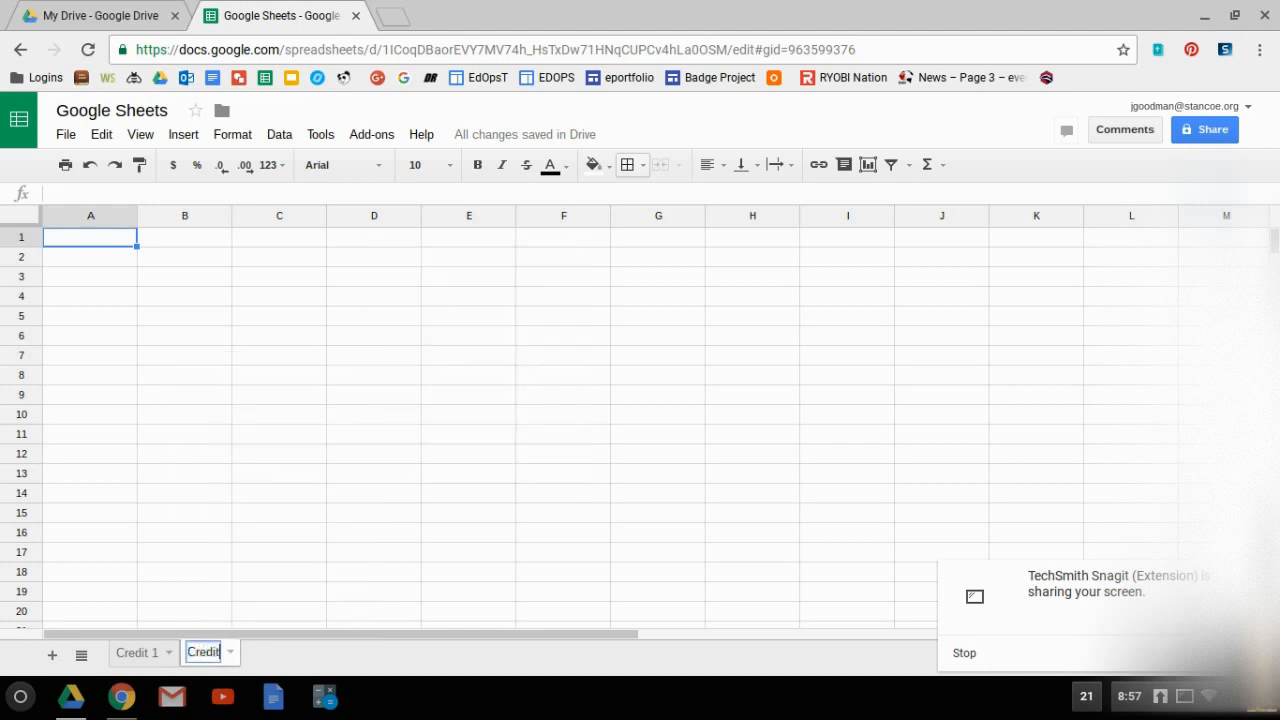
text(2)
key(Return)
Change the tab color of the Credit 2 sheet to cyan.
right_click(229, 654)
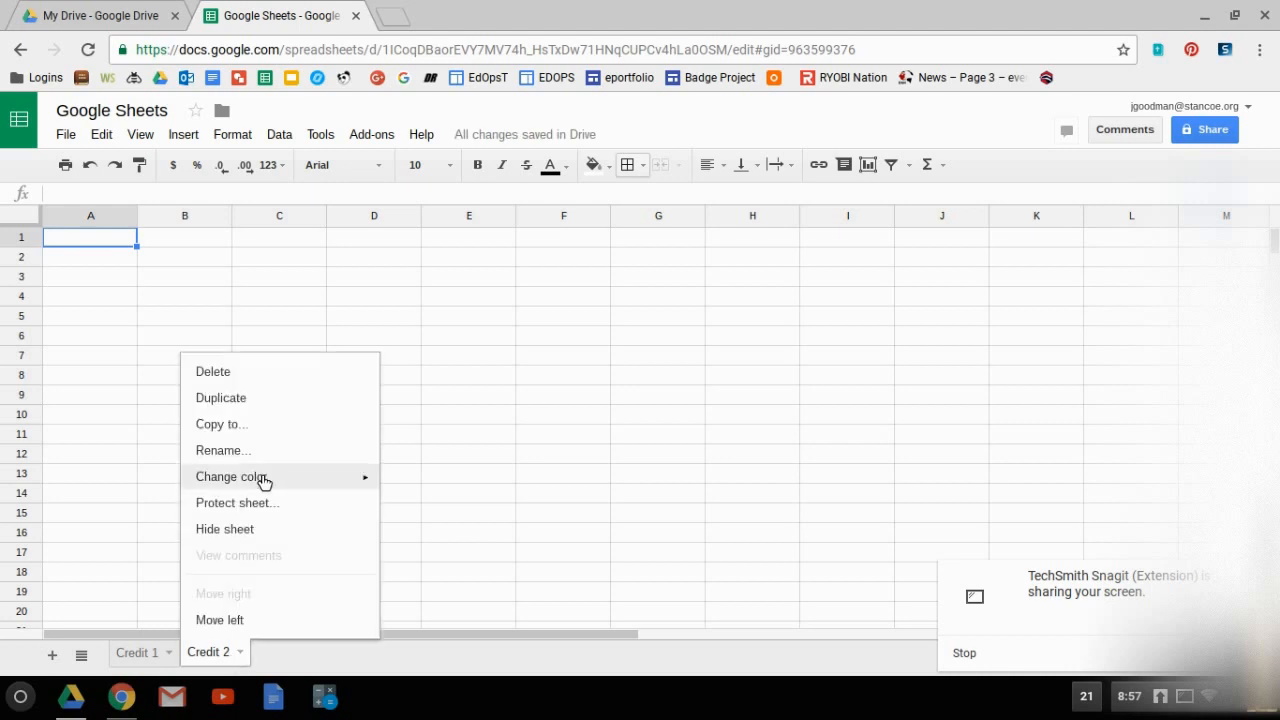
mouse_move(268, 481)
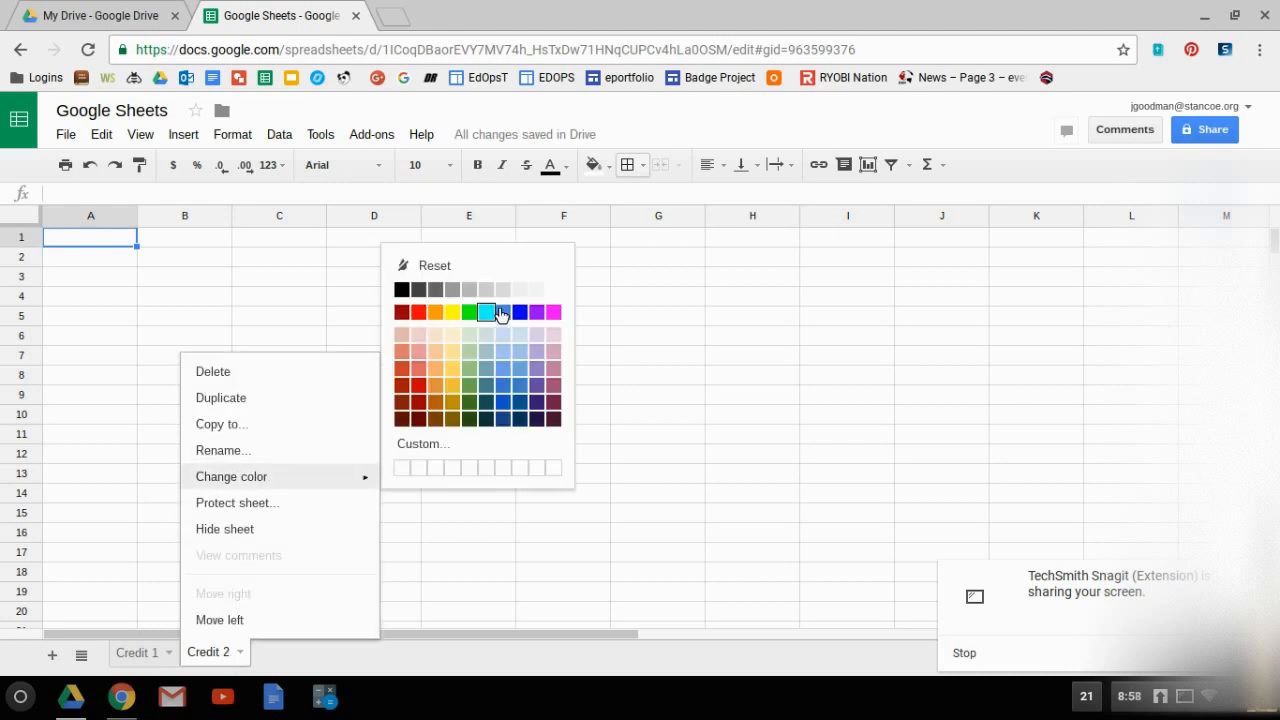
click(494, 311)
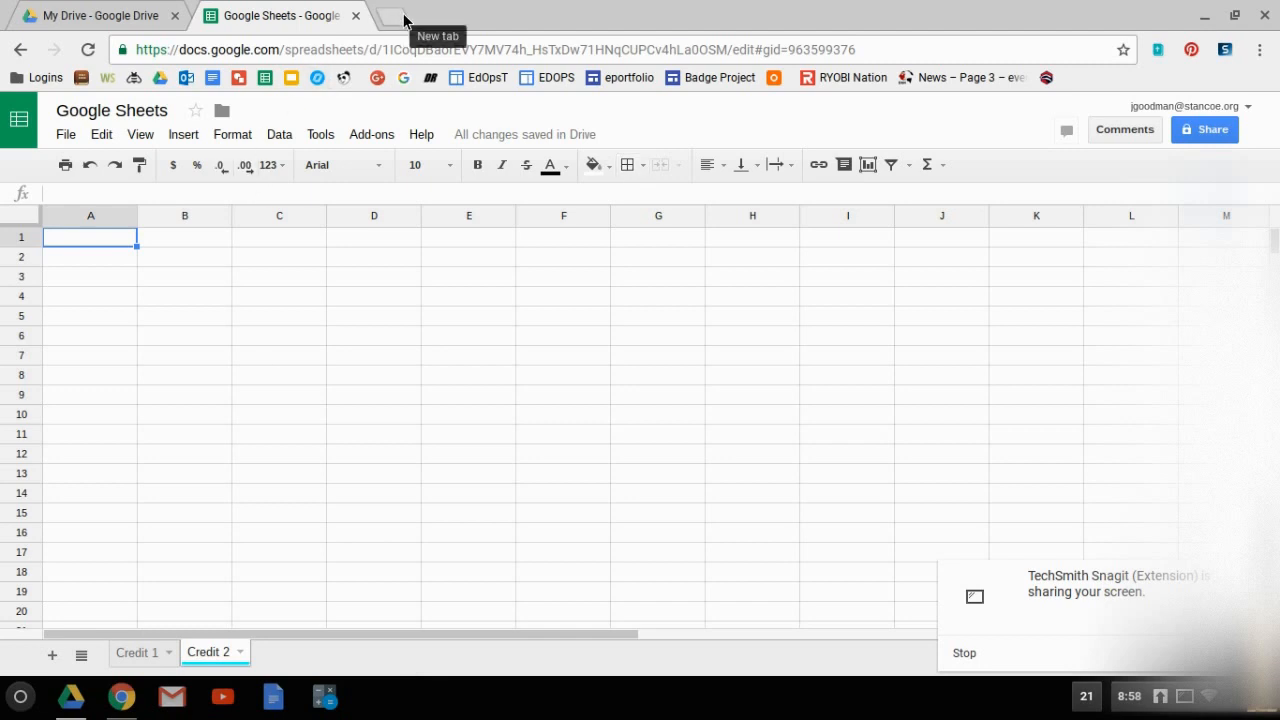
Switch to Google Drive and upload the Excel file Student SSID Testing 10 17 16.xls from the My Drive location.
click(121, 15)
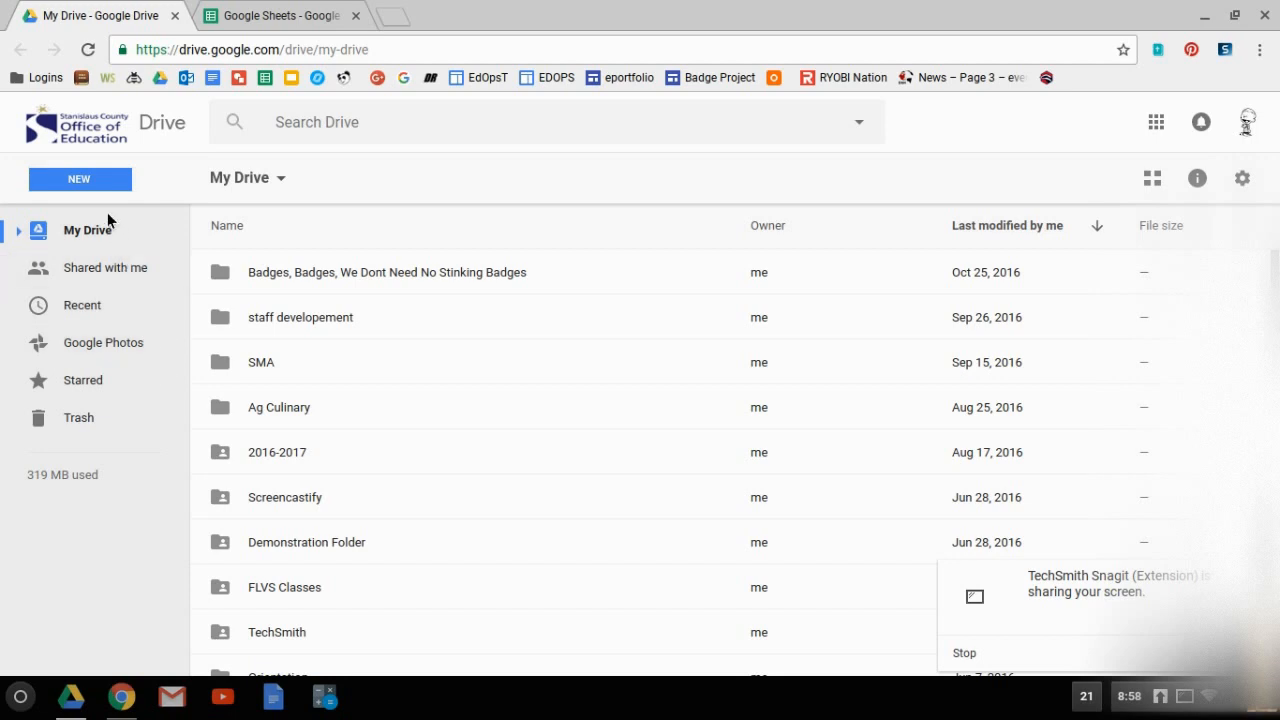
click(100, 182)
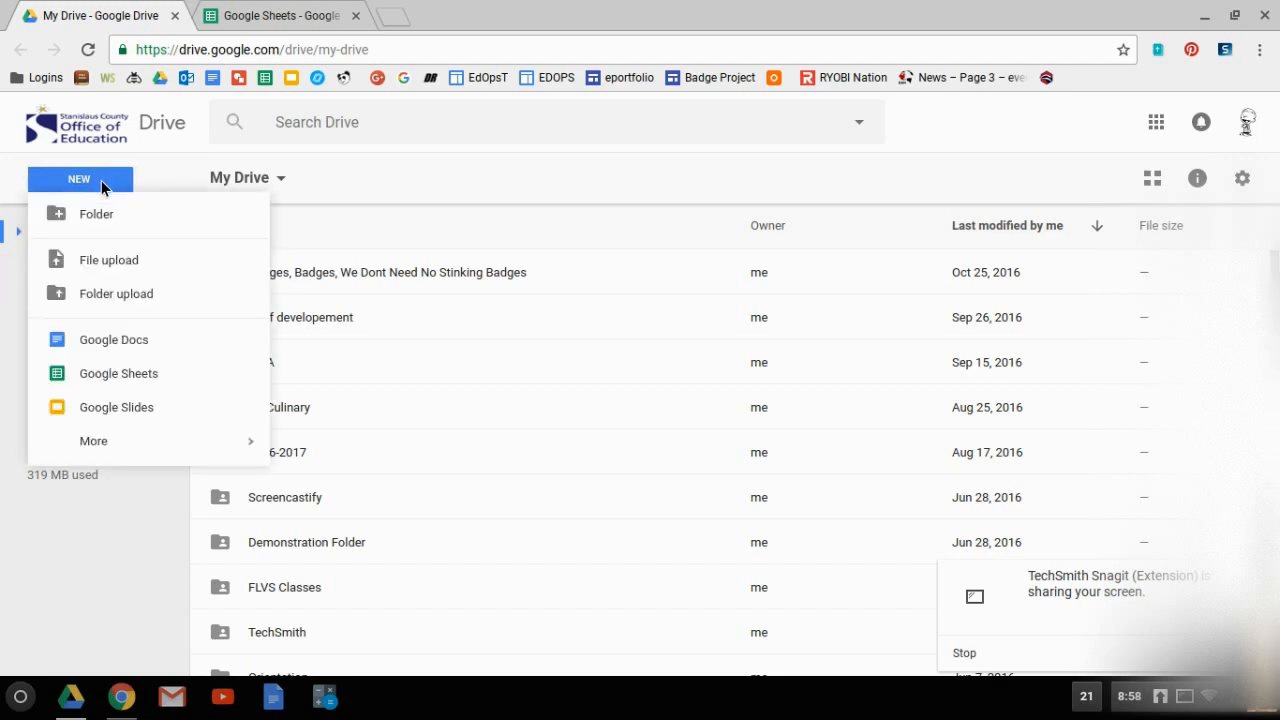
click(127, 263)
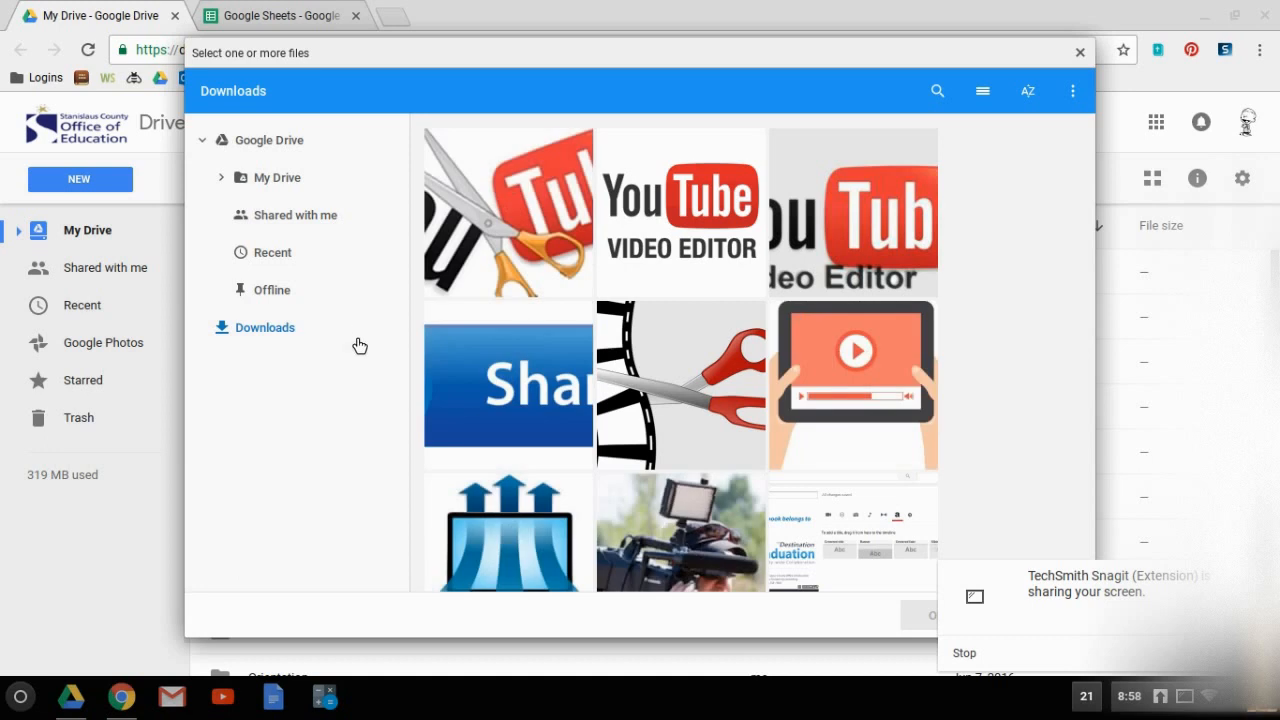
click(285, 145)
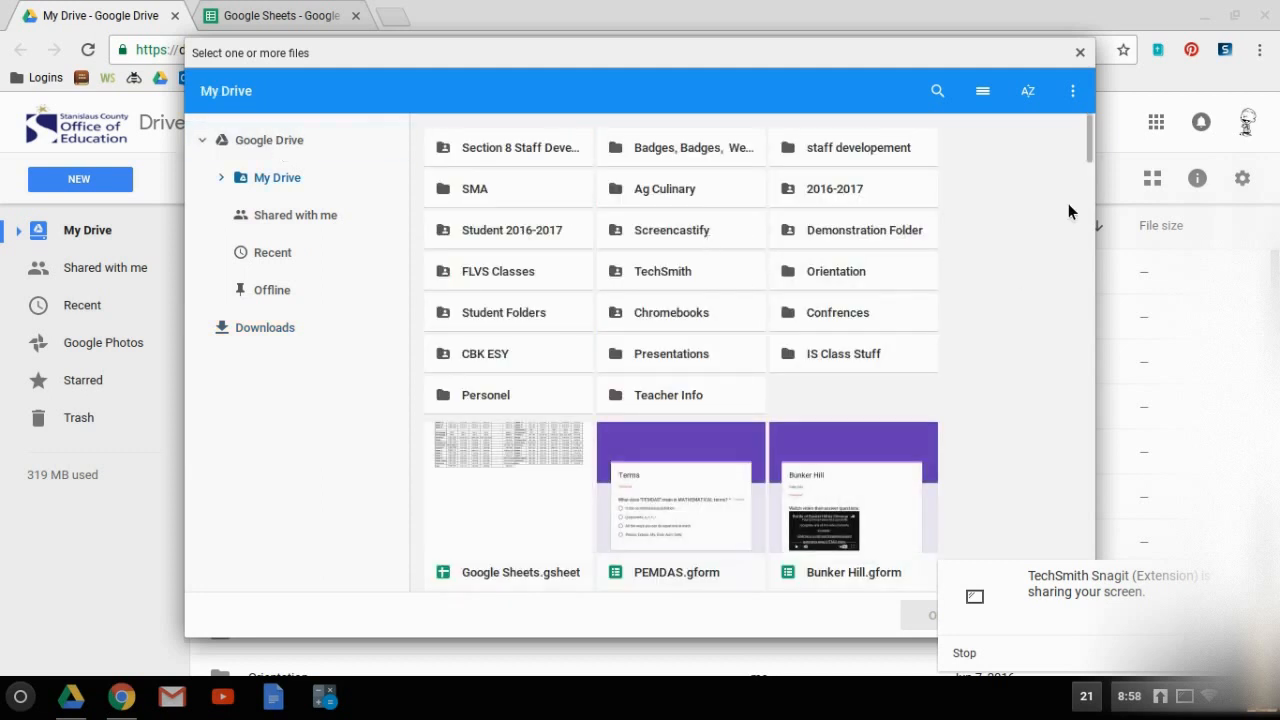
drag(1092, 140, 1091, 222)
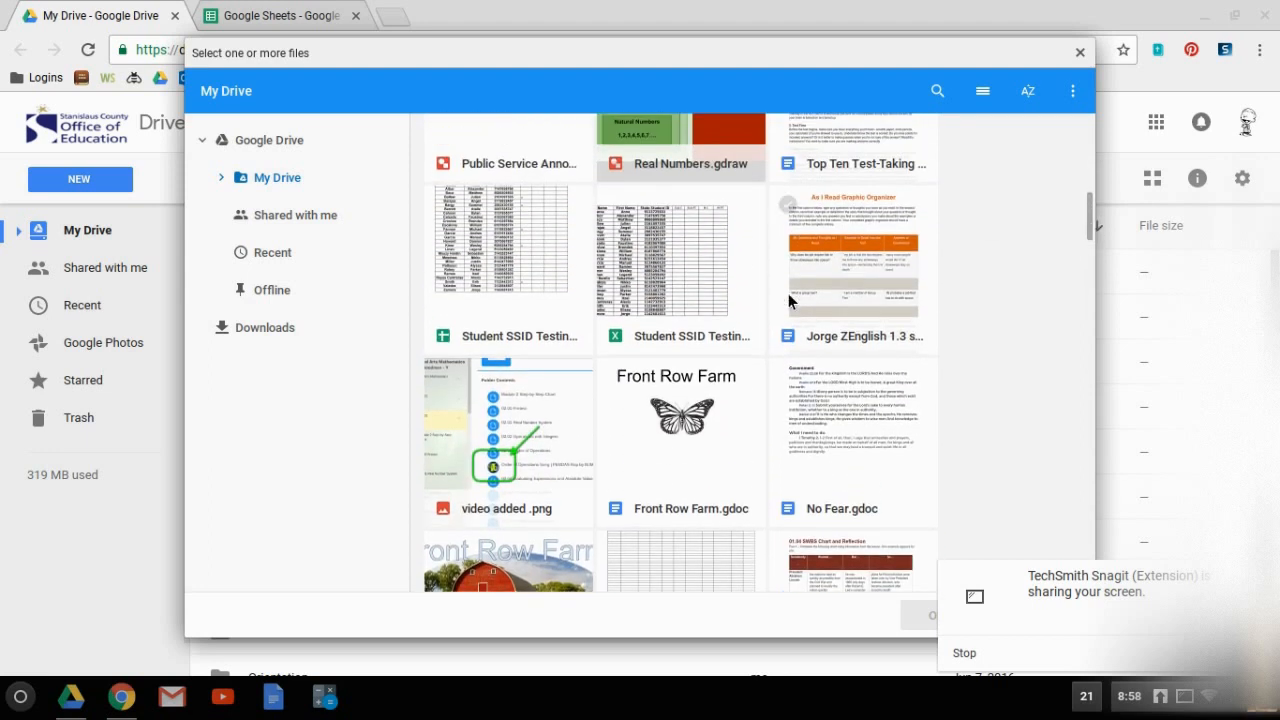
click(703, 350)
double_click(703, 350)
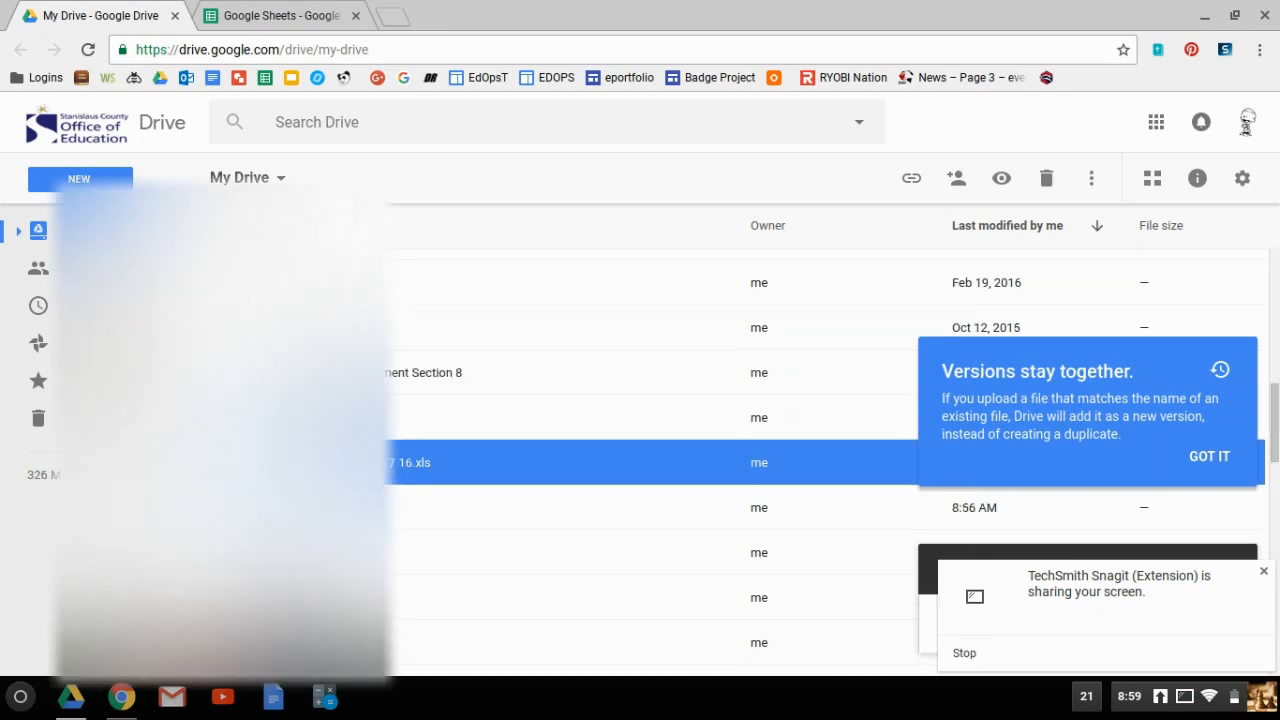
Preview the uploaded Student SSID Testing 10 17 16.xls file and open it with Google Sheets.
double_click(325, 463)
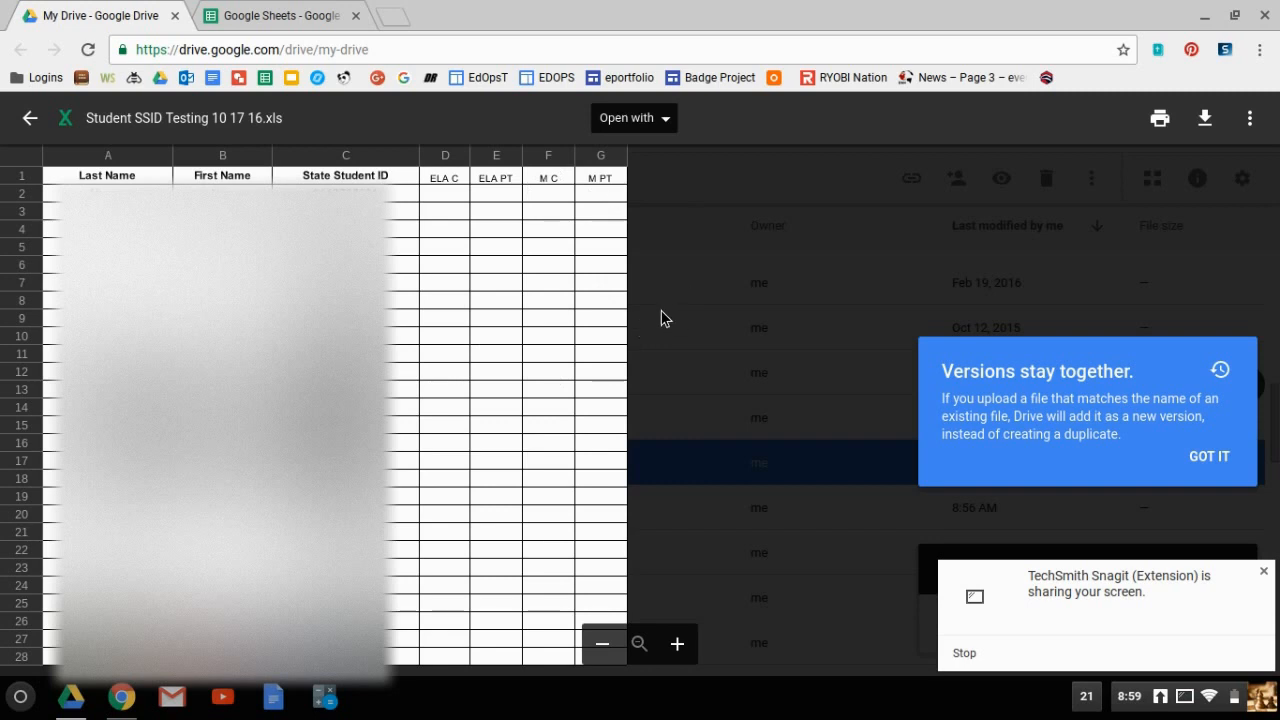
click(645, 120)
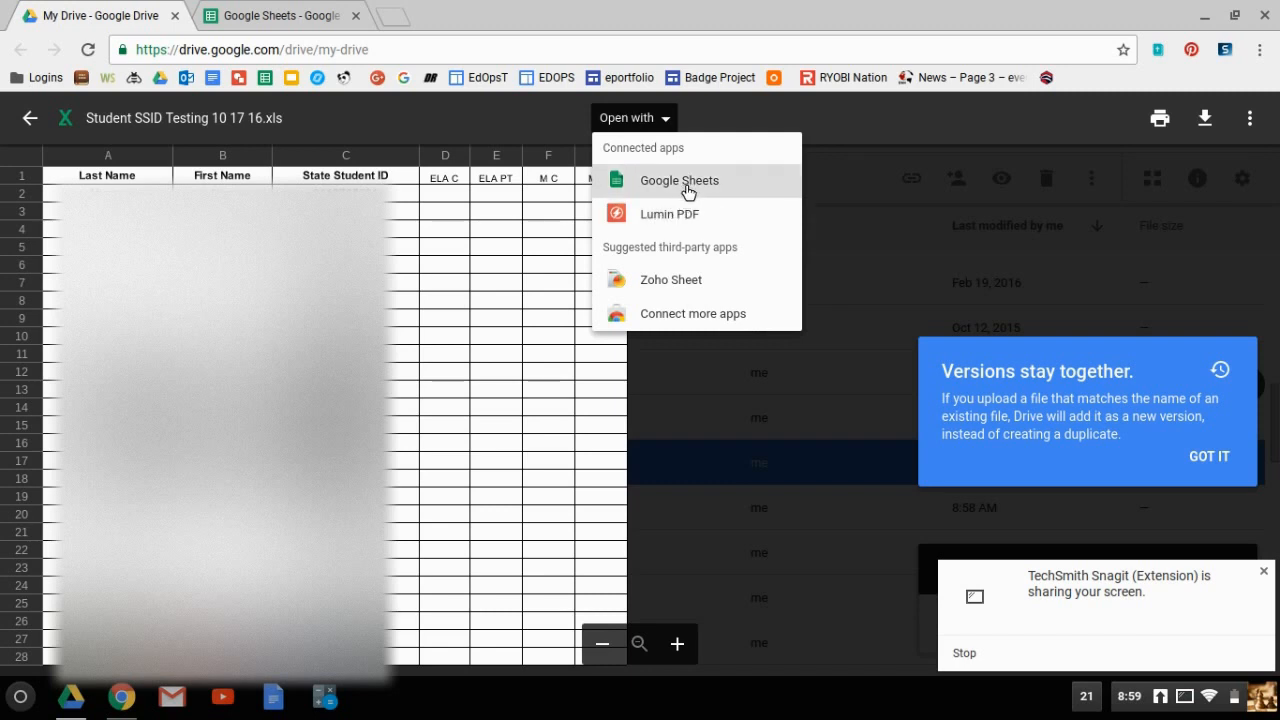
click(687, 188)
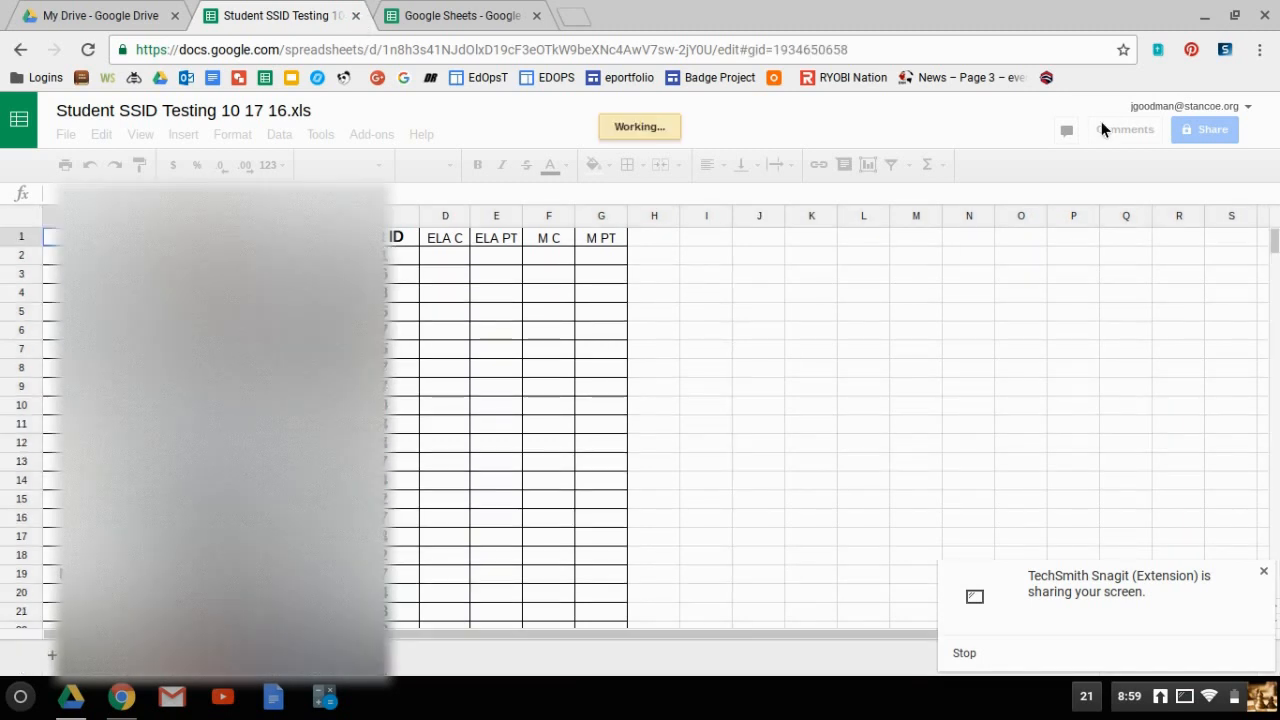
click(1226, 50)
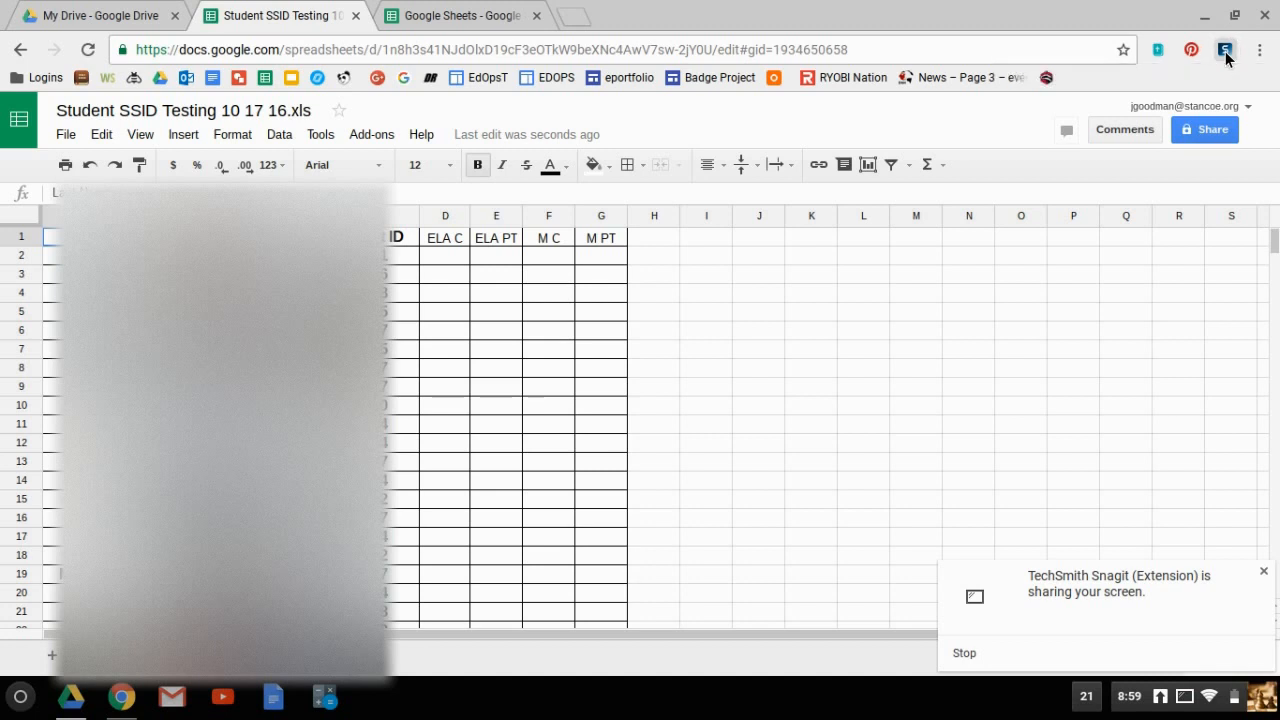